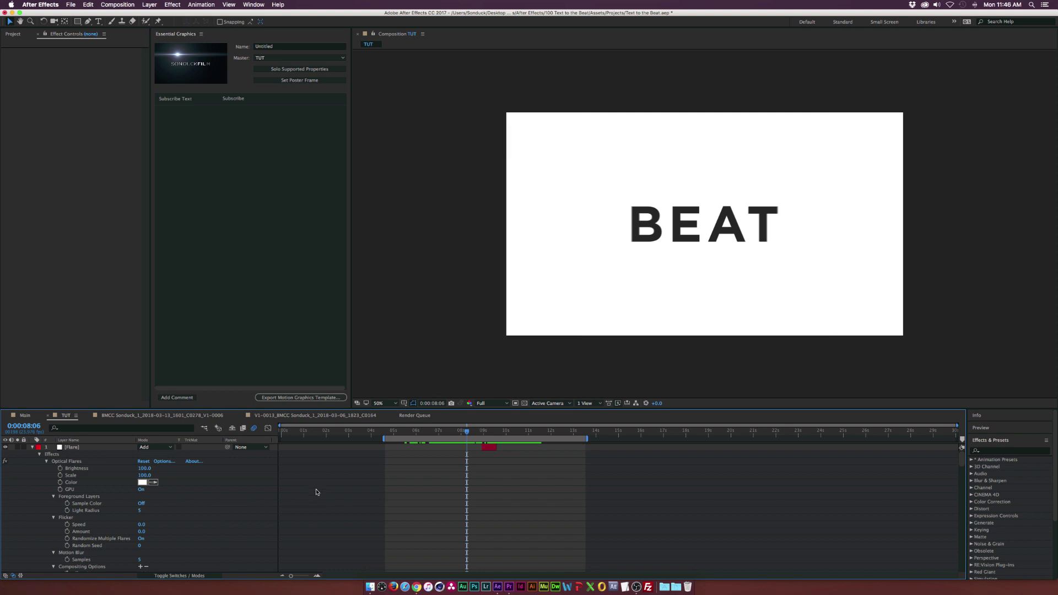
Add the Fill effect's Color property of the Create BG layer below the Beat text layer to the Essential Graphics template.
{"action": "scroll", "coordinate": [317, 488], "scroll_direction": "down", "scroll_amount": 15}
{"action": "scroll", "coordinate": [326, 489], "scroll_direction": "down", "scroll_amount": 5}
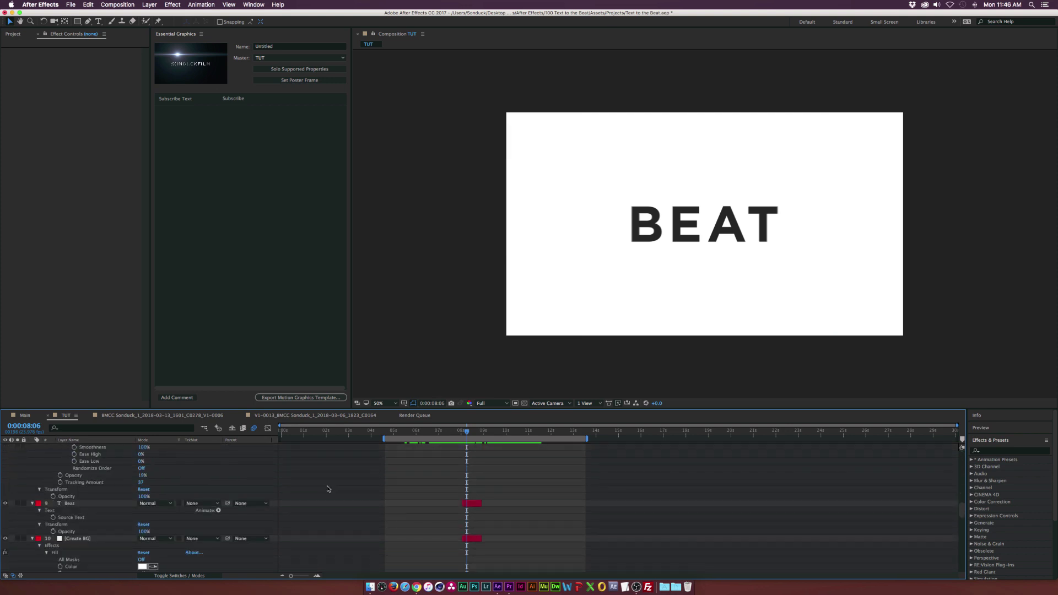
{"action": "left_click", "coordinate": [77, 538]}
{"action": "left_click", "coordinate": [174, 5]}
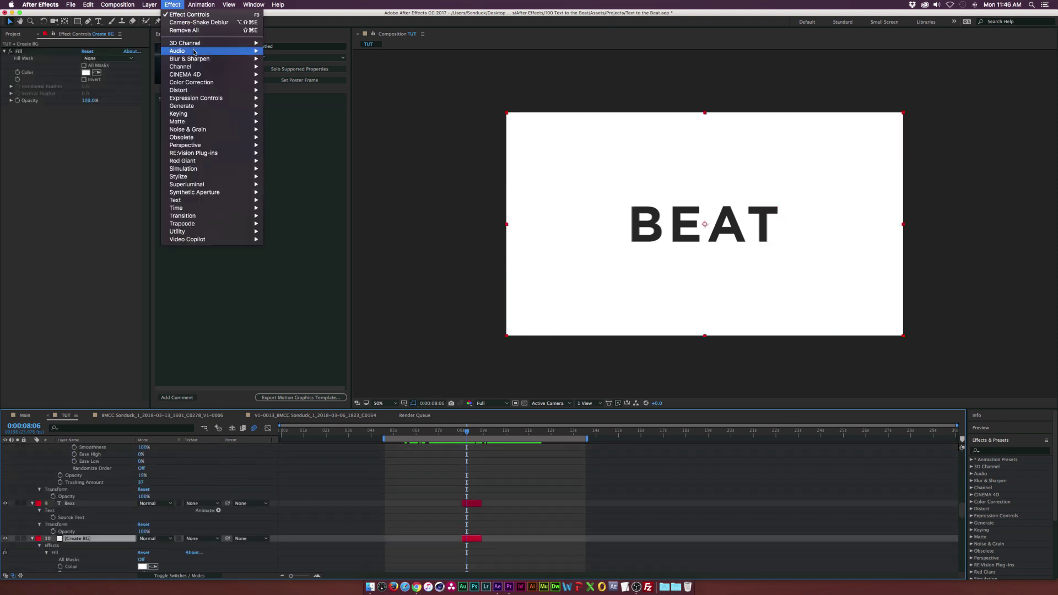
{"action": "mouse_move", "coordinate": [189, 106]}
{"action": "key", "text": "Escape"}
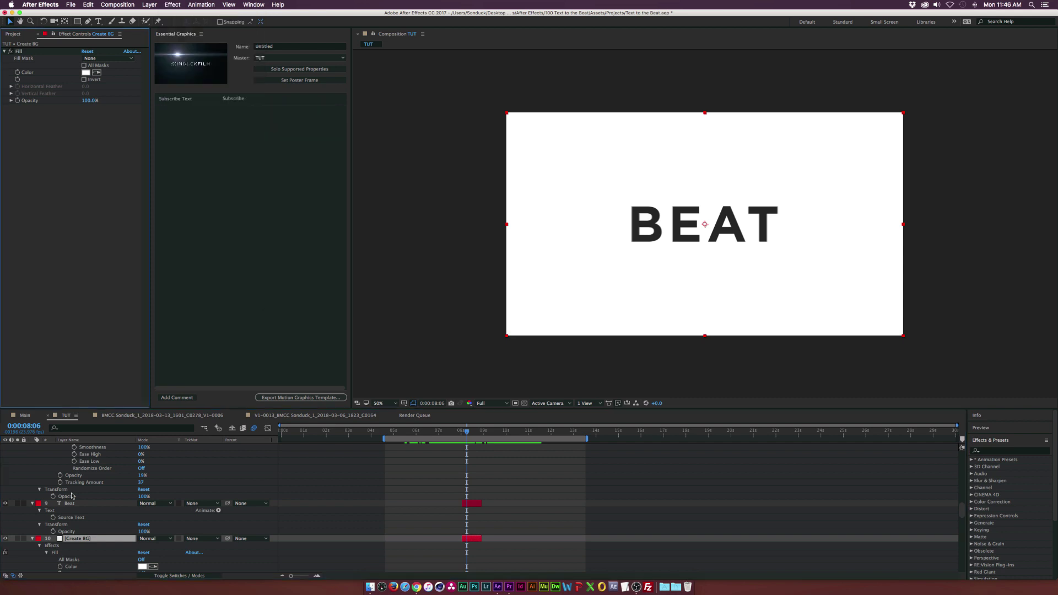
{"action": "scroll", "coordinate": [103, 489], "scroll_direction": "down", "scroll_amount": 1}
{"action": "left_click_drag", "start_coordinate": [102, 490], "coordinate": [255, 183]}
Test the new Color control by changing the background to red, and undo the change.
{"action": "left_click", "coordinate": [229, 112]}
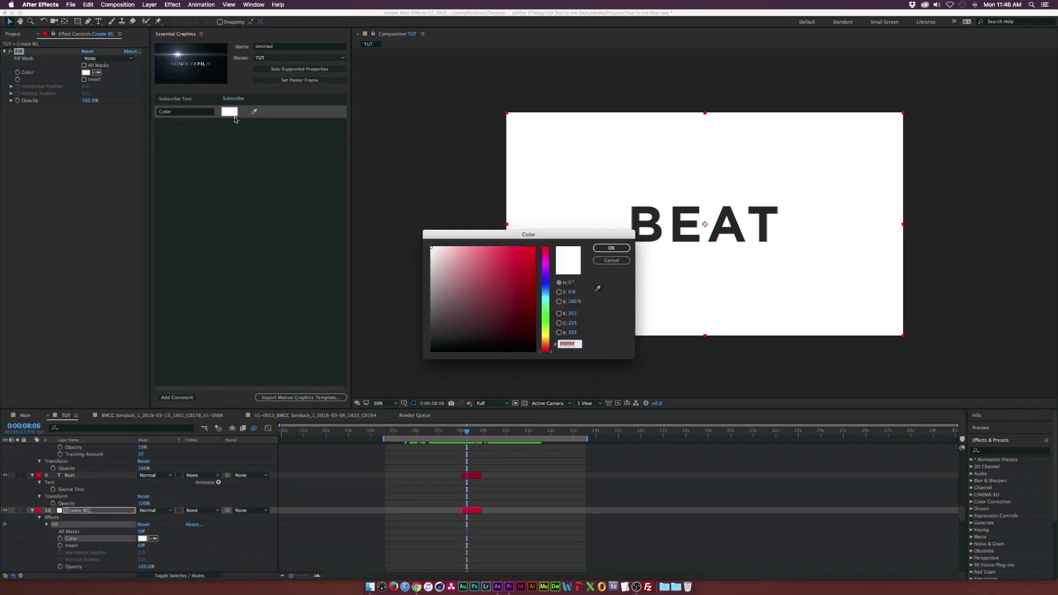
{"action": "left_click", "coordinate": [535, 257]}
{"action": "left_click", "coordinate": [611, 248]}
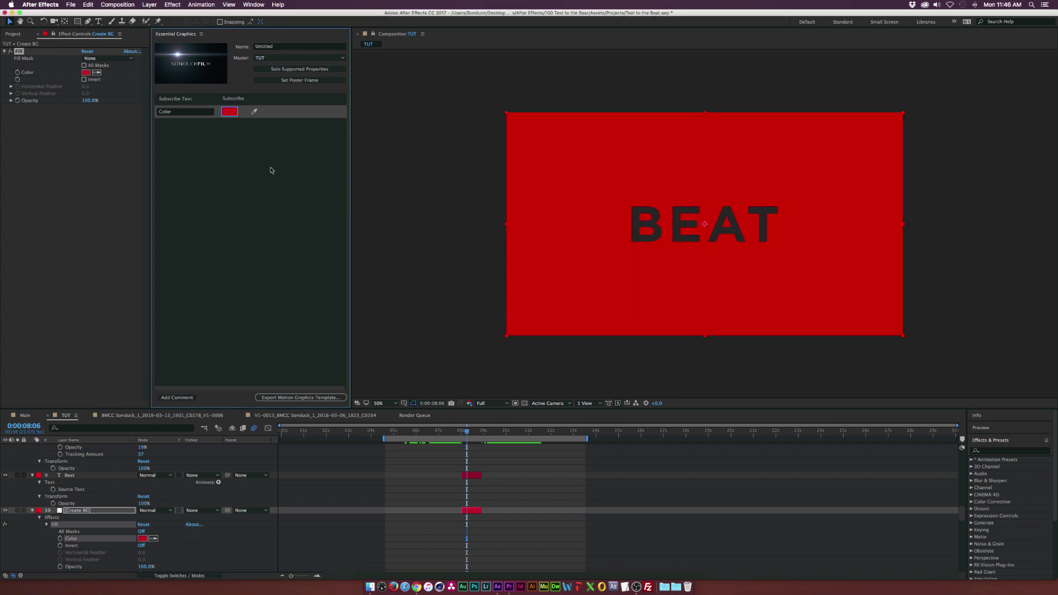
{"action": "key", "text": "super+z"}
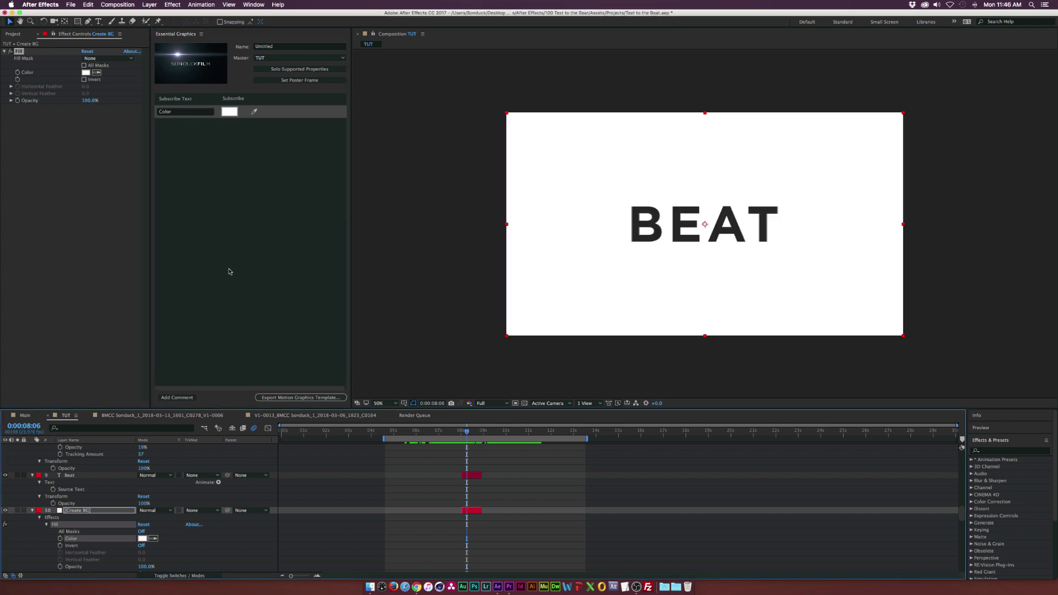
At about 0:00:09:01, add the Range Selector Start property of the SonduckFilm text layer to the Essential Graphics template.
{"action": "left_click", "coordinate": [319, 507]}
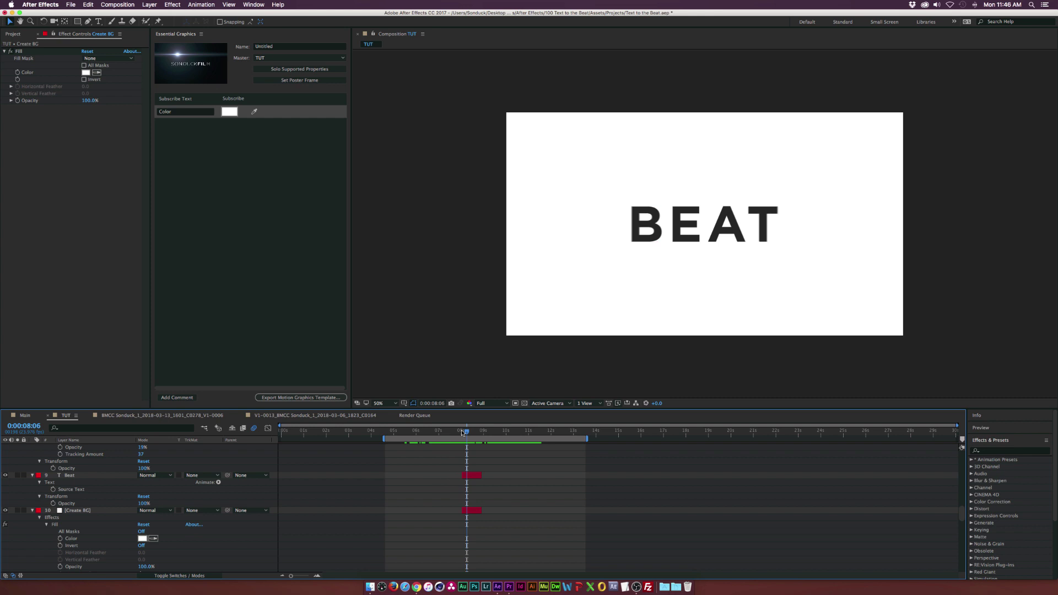
{"action": "left_click_drag", "start_coordinate": [462, 433], "coordinate": [484, 432]}
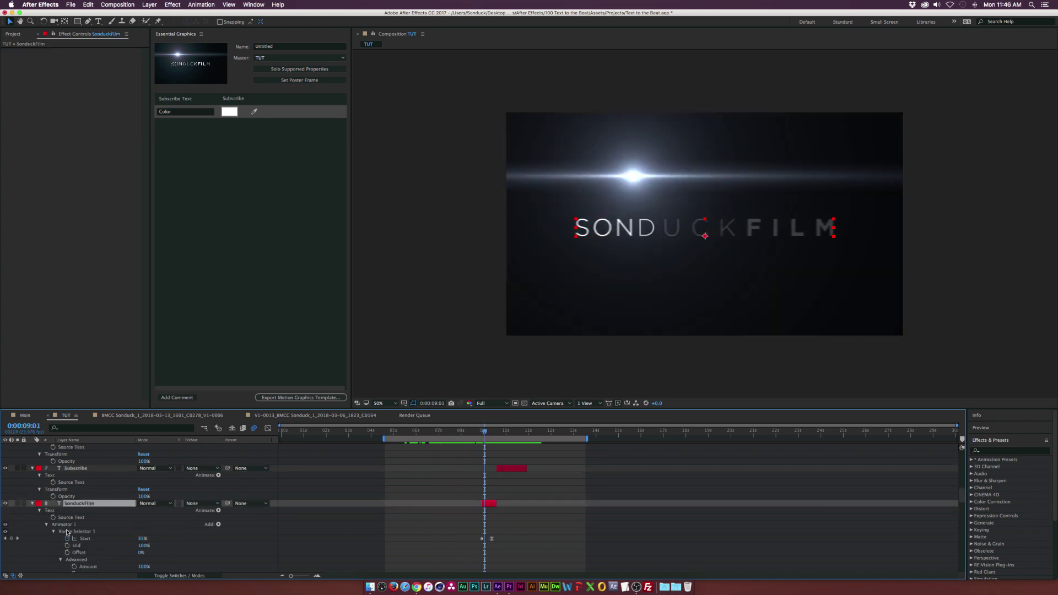
{"action": "left_click", "coordinate": [84, 538]}
{"action": "left_click_drag", "start_coordinate": [93, 526], "coordinate": [197, 273]}
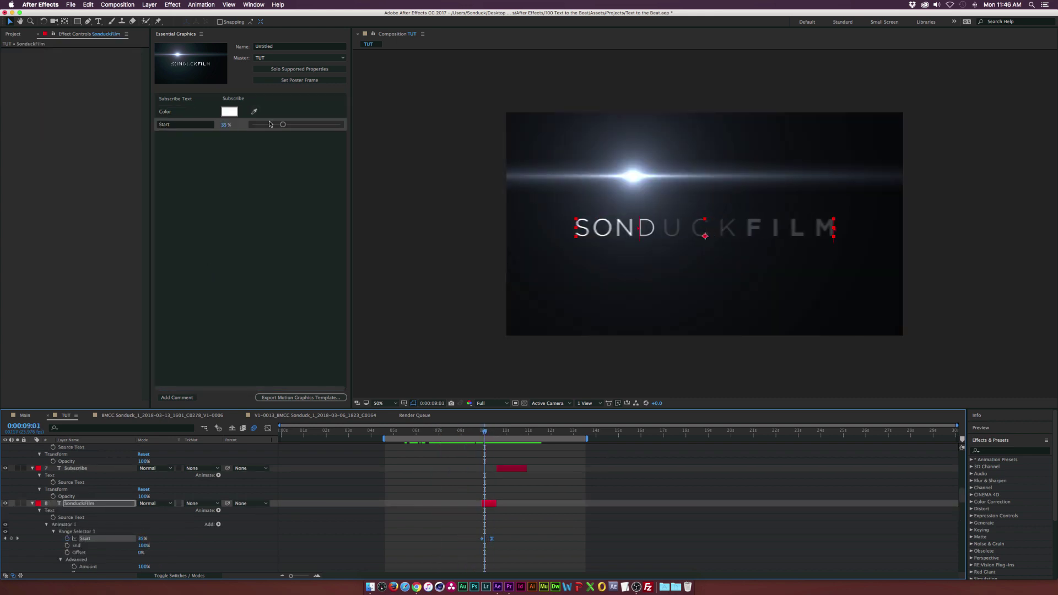
Add the Flare layer's Optical Flares Brightness property to the template and rename the control OF Brightness.
{"action": "left_click_drag", "start_coordinate": [468, 430], "coordinate": [489, 433]}
{"action": "scroll", "coordinate": [82, 496], "scroll_direction": "up", "scroll_amount": 10}
{"action": "left_click", "coordinate": [72, 447]}
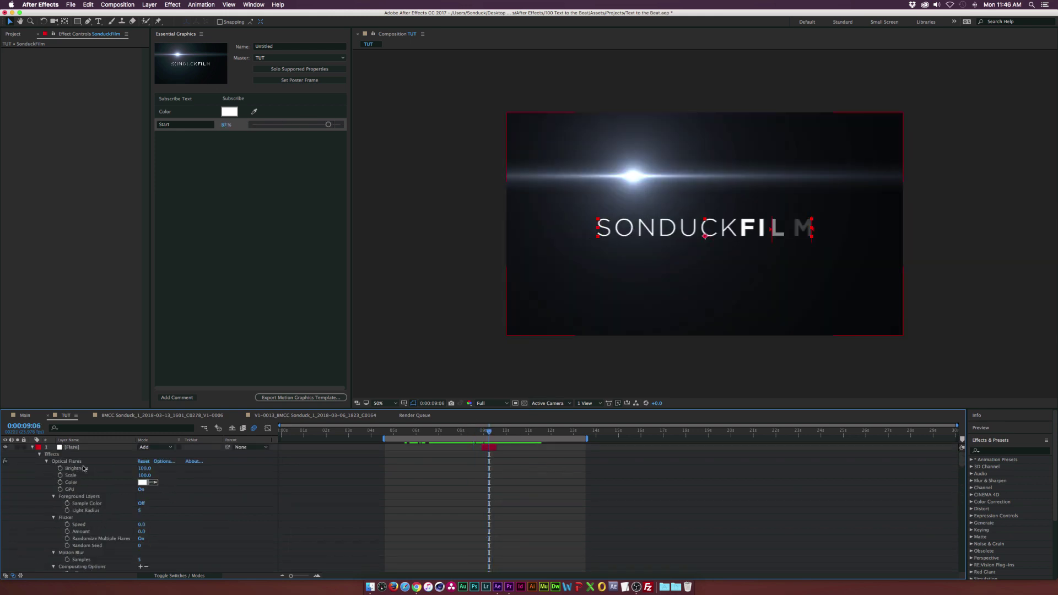
{"action": "left_click_drag", "start_coordinate": [76, 468], "coordinate": [231, 259]}
{"action": "left_click", "coordinate": [167, 137]}
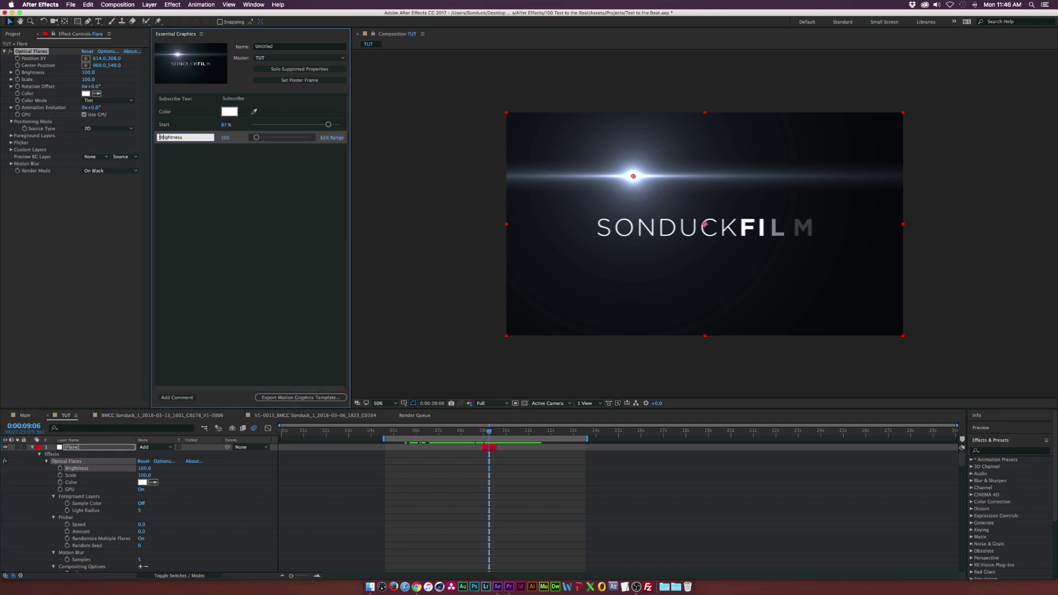
{"action": "type", "text": "OF"}
{"action": "left_click", "coordinate": [209, 232]}
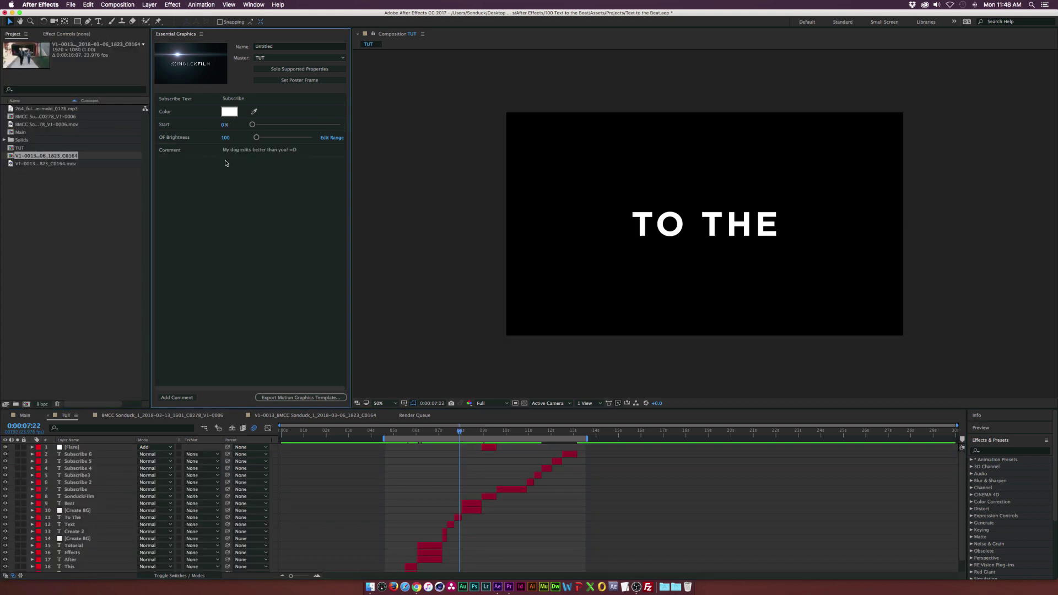
{"action": "left_click", "coordinate": [195, 149]}
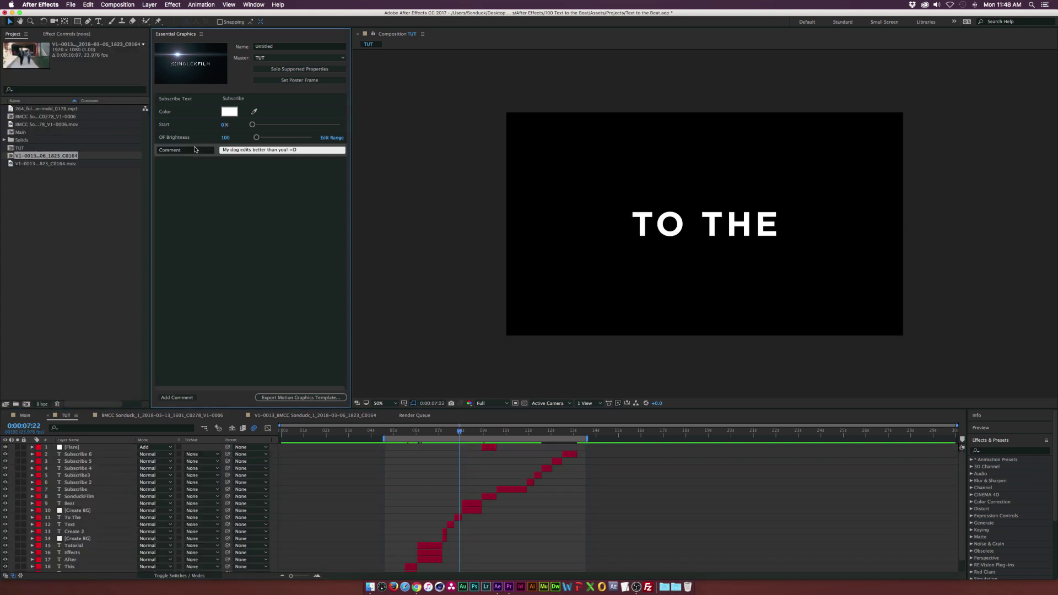
{"action": "left_click", "coordinate": [255, 290]}
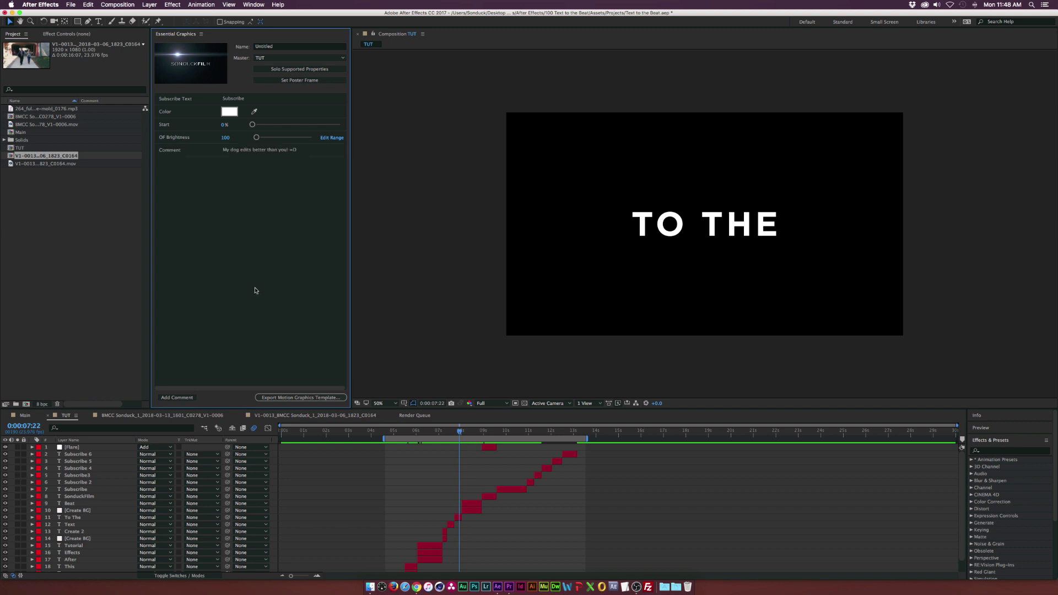
Start exporting the motion graphics template, saving the project, keeping Local Drive as destination and browsing for the save location.
{"action": "left_click", "coordinate": [272, 398]}
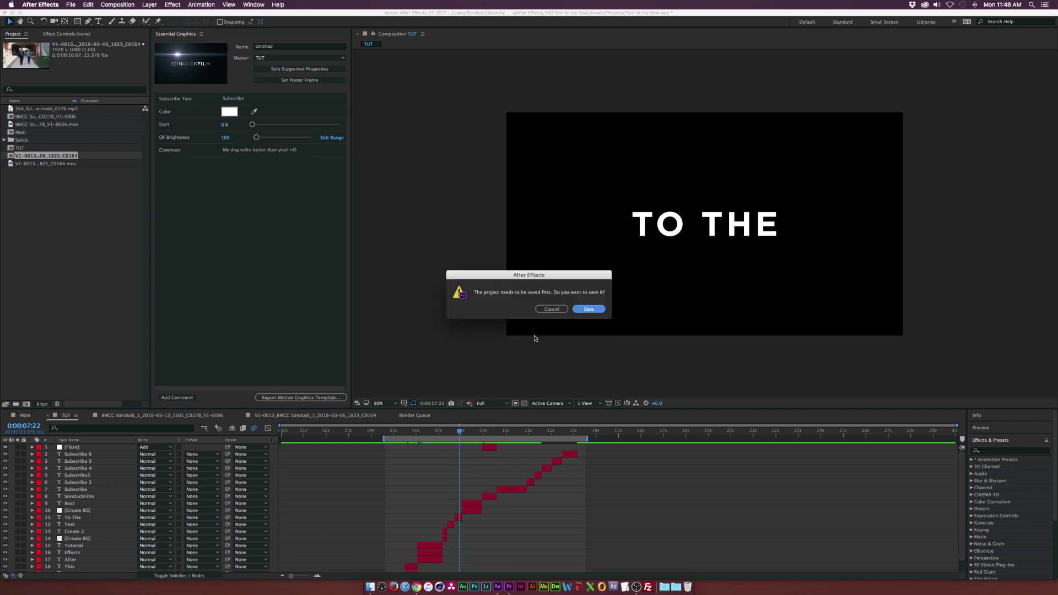
{"action": "left_click", "coordinate": [578, 309]}
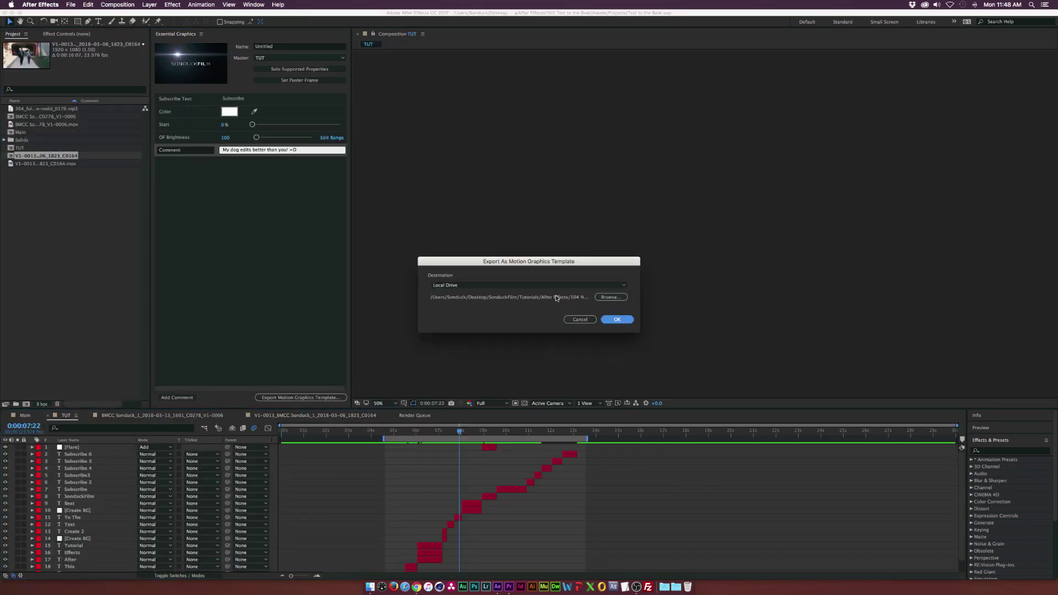
{"action": "left_click", "coordinate": [574, 288]}
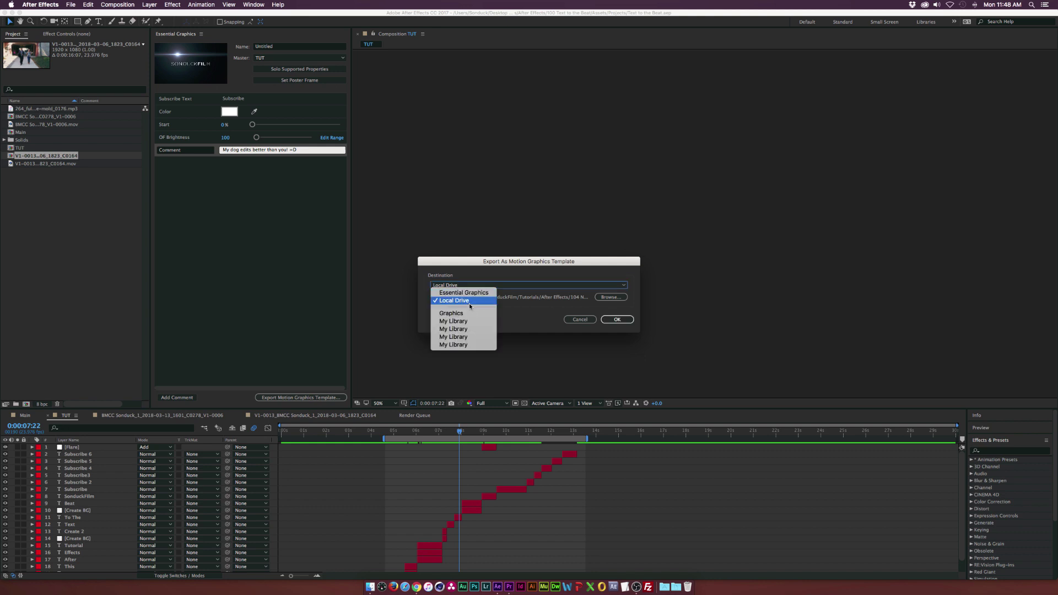
{"action": "left_click", "coordinate": [572, 298]}
{"action": "left_click", "coordinate": [608, 298]}
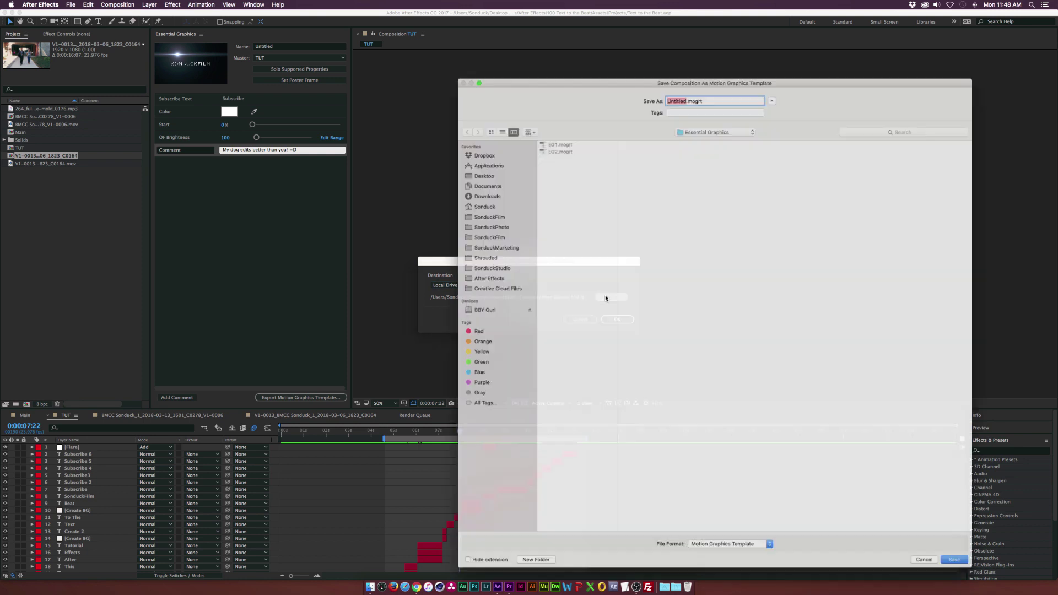
Name the template EG3 in the Essential Graphics folder and complete the export.
{"action": "left_click", "coordinate": [552, 143]}
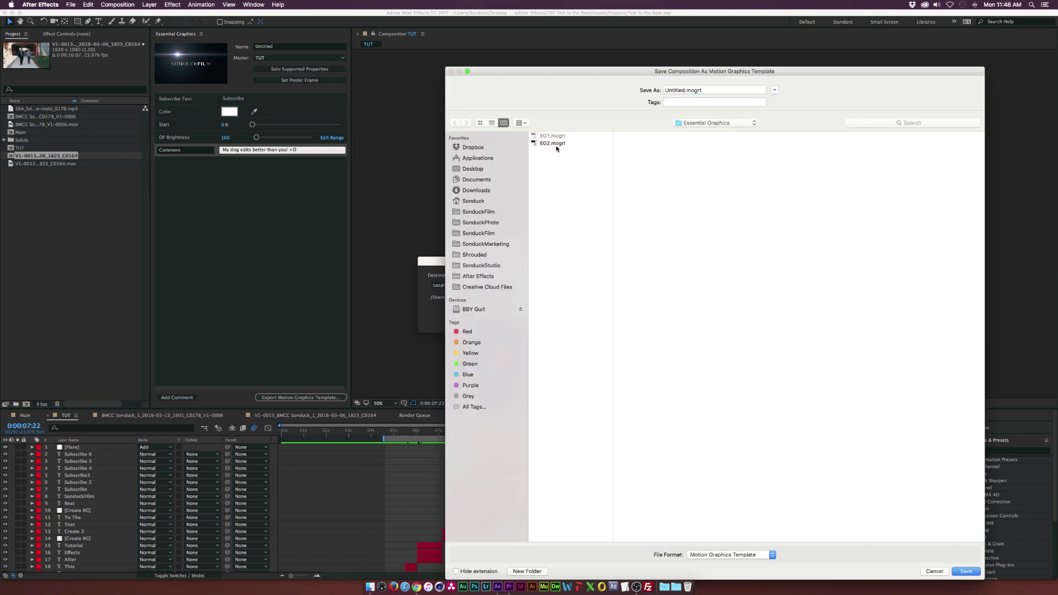
{"action": "left_click", "coordinate": [673, 89]}
{"action": "key", "text": "BackSpace"}
{"action": "type", "text": "3"}
{"action": "key", "text": "Return"}
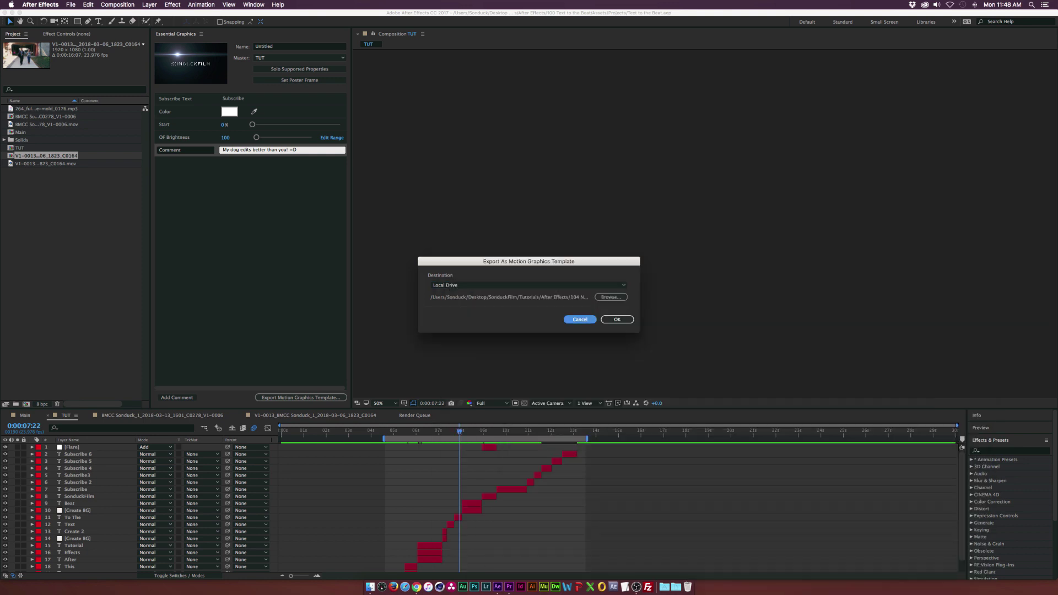
{"action": "left_click", "coordinate": [617, 320]}
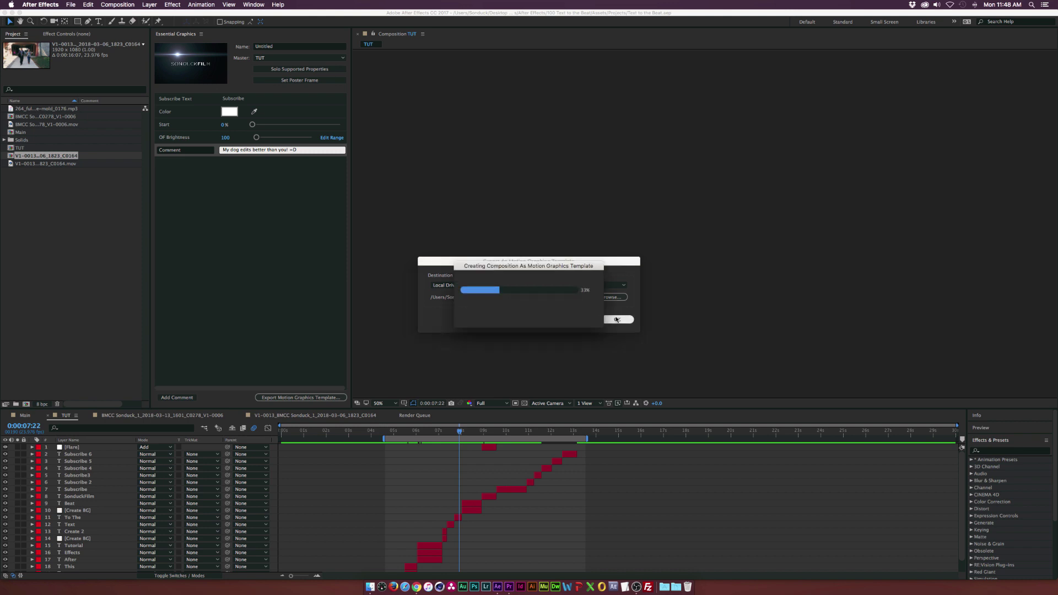
Switch to Premiere Pro and display the installed templates for browsing in Essential Graphics.
{"action": "left_click", "coordinate": [509, 587]}
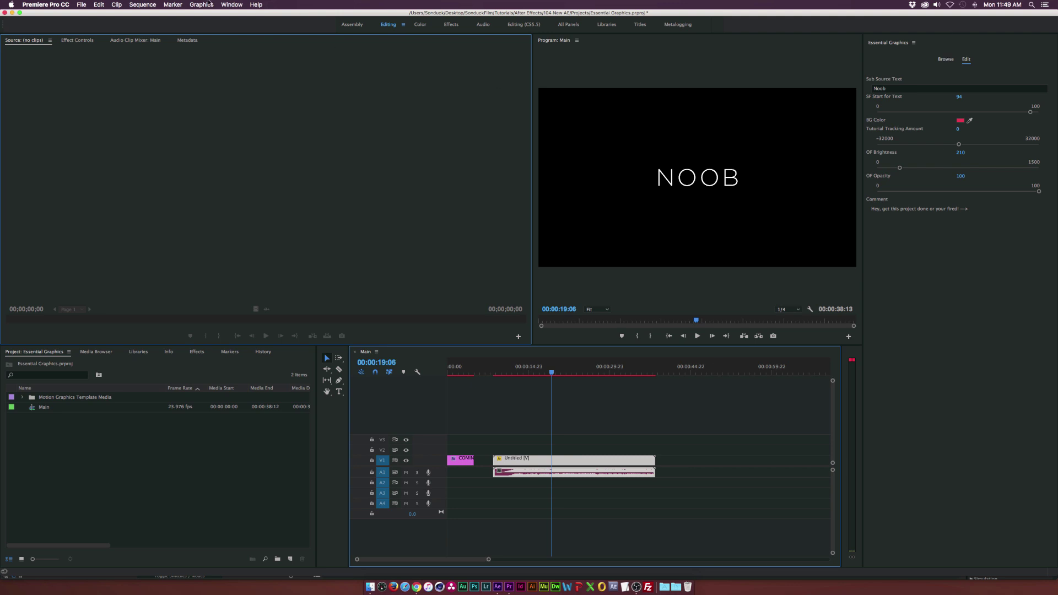
{"action": "left_click", "coordinate": [231, 5]}
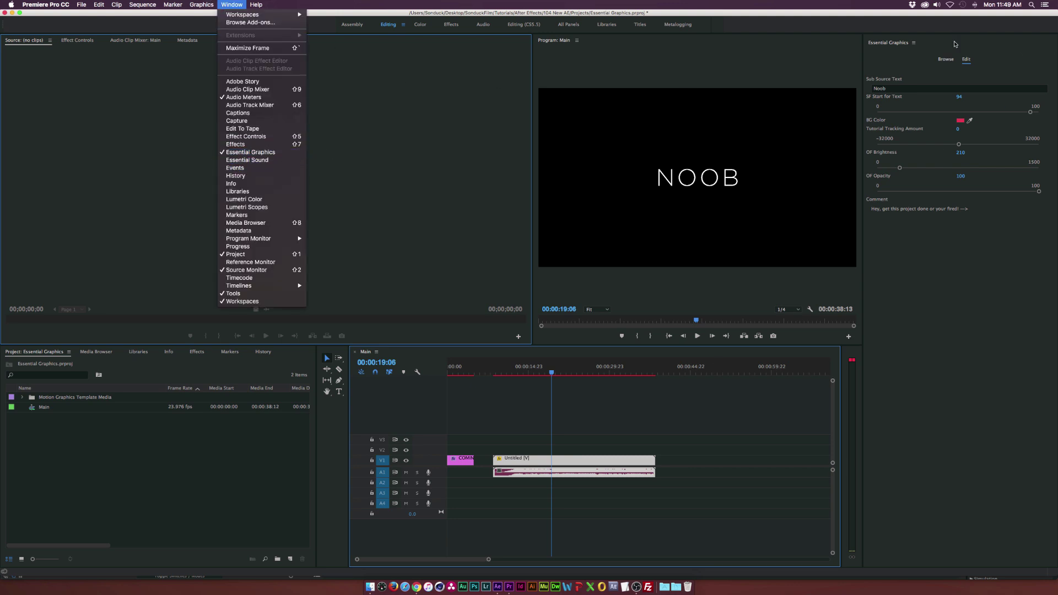
{"action": "left_click", "coordinate": [945, 59]}
{"action": "left_click", "coordinate": [945, 59]}
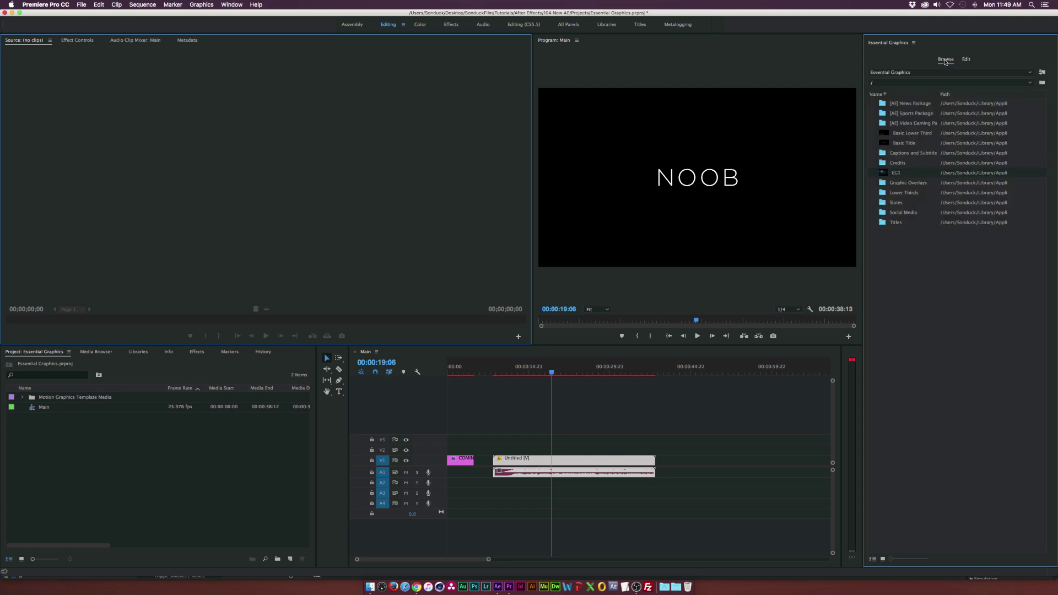
Import the EG3.mogrt motion graphics template from the Essential Graphics folder.
{"action": "left_click", "coordinate": [1041, 73]}
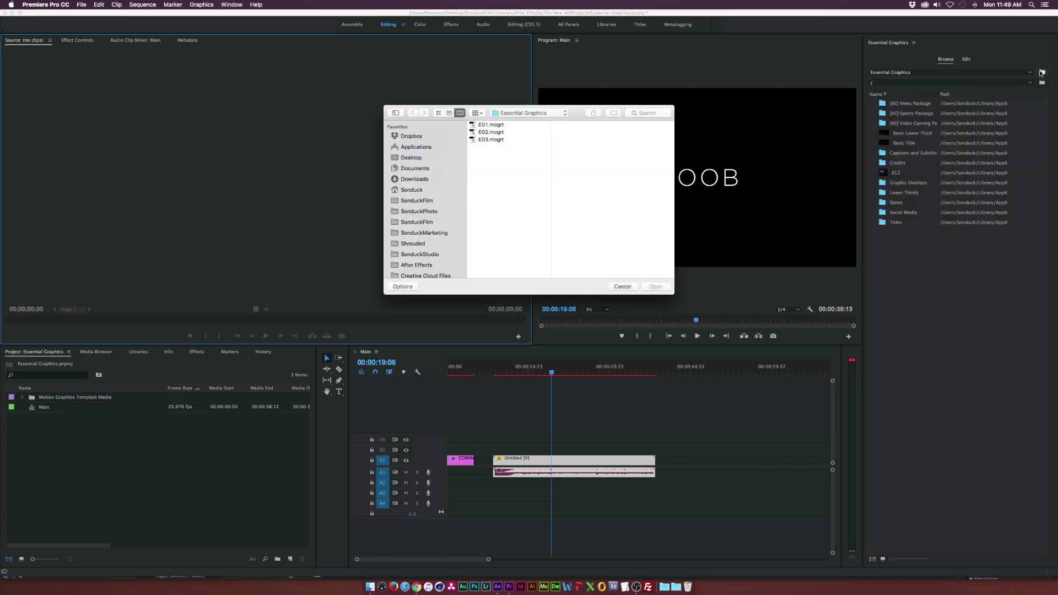
{"action": "left_click", "coordinate": [489, 140]}
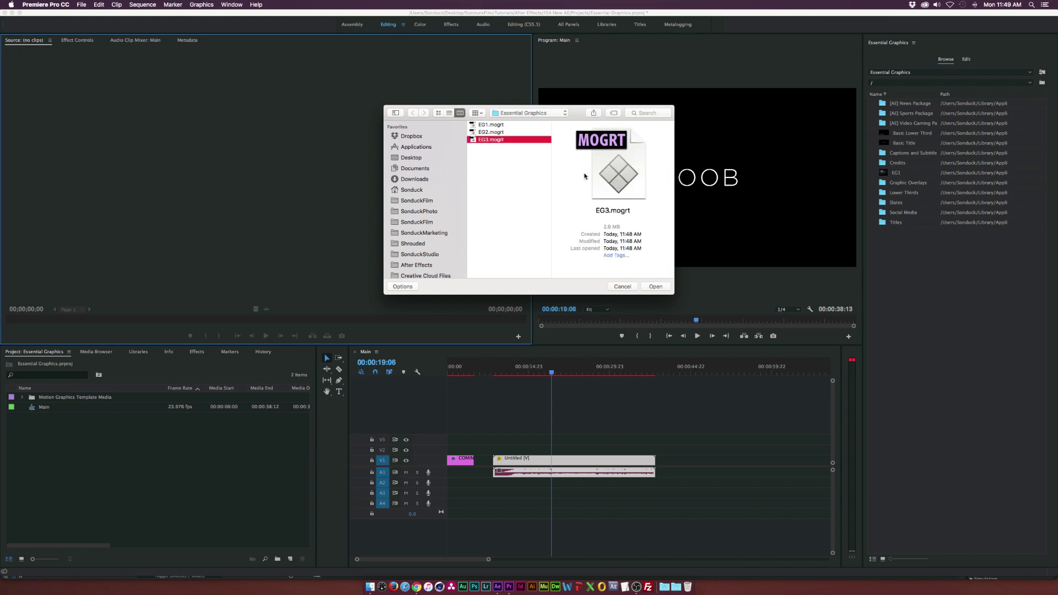
{"action": "left_click", "coordinate": [654, 286]}
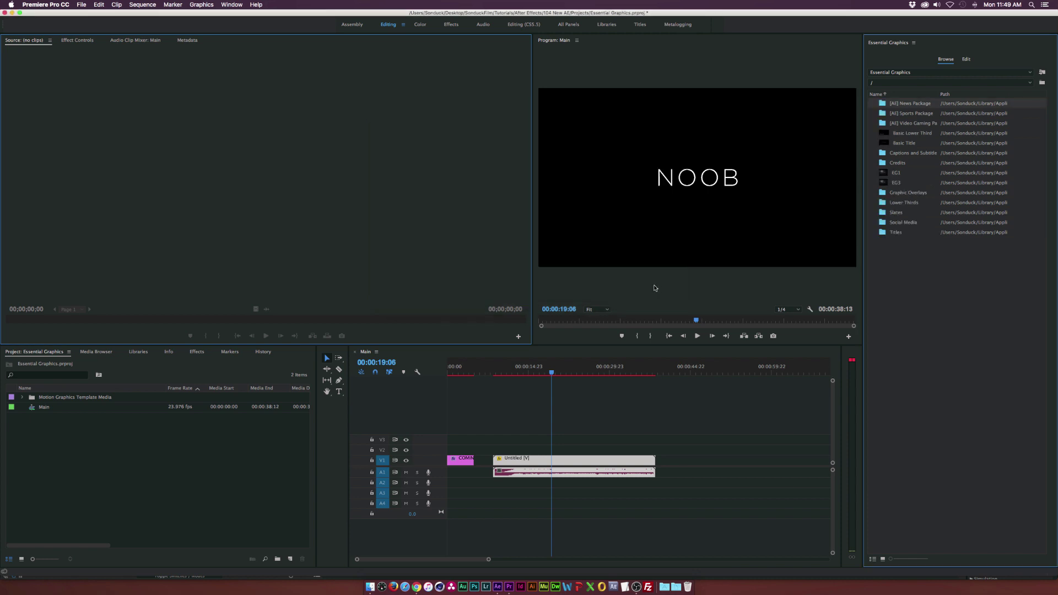
Place the EG3 template on track V1 of the Main sequence, leaving a gap after the last clip.
{"action": "left_click", "coordinate": [894, 185]}
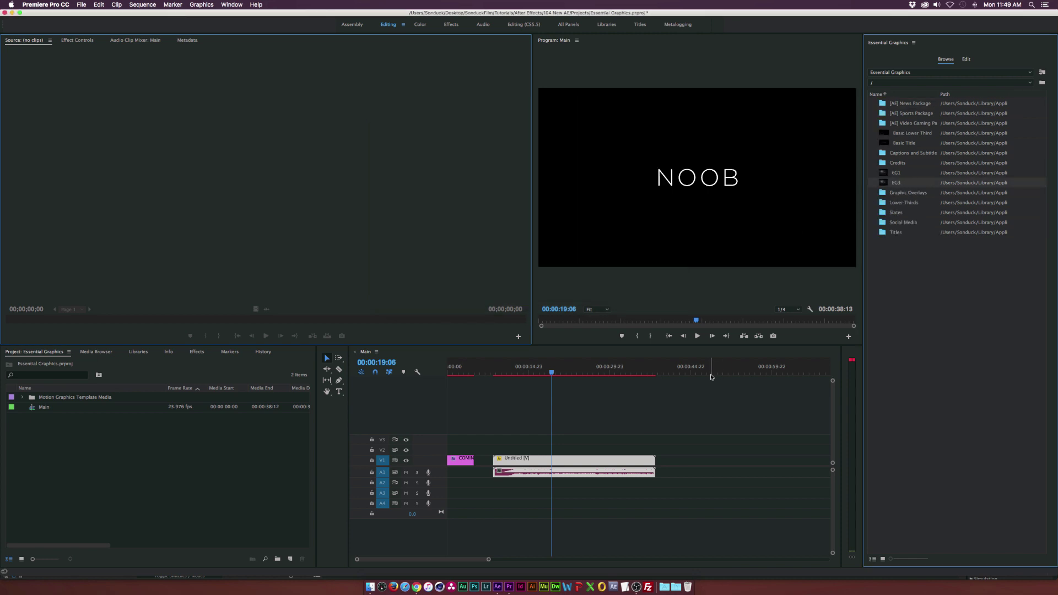
{"action": "scroll", "coordinate": [712, 369], "scroll_direction": "down", "scroll_amount": 3}
{"action": "left_click_drag", "start_coordinate": [883, 184], "coordinate": [612, 460]}
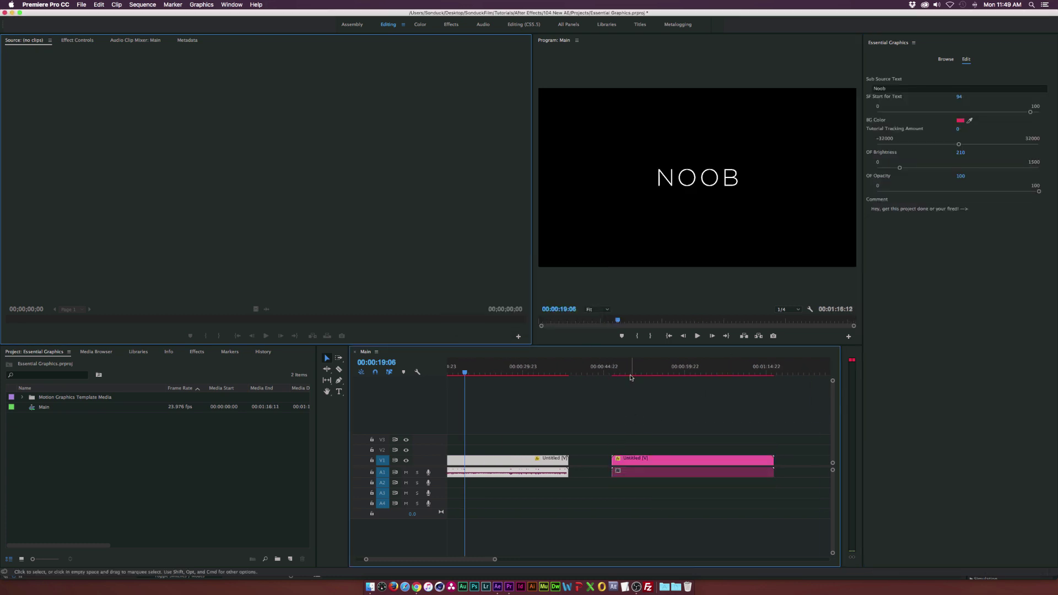
Select the newly placed template clip and change its Subscribe Text to Noob, with the playhead on the SUBSCRIBE title.
{"action": "left_click_drag", "start_coordinate": [627, 367], "coordinate": [665, 367]}
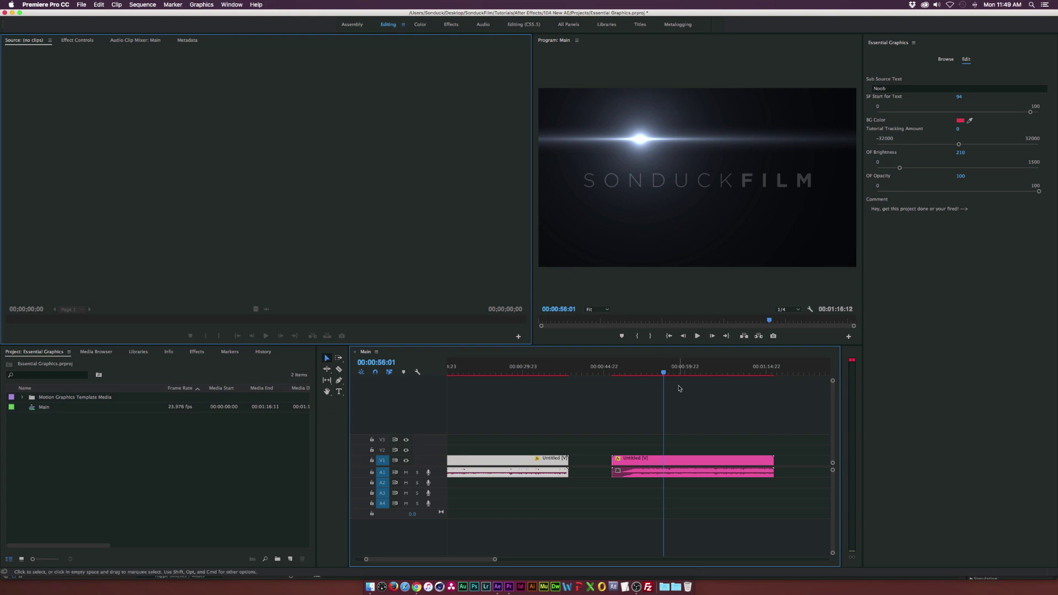
{"action": "left_click", "coordinate": [681, 464]}
{"action": "double_click", "coordinate": [682, 464]}
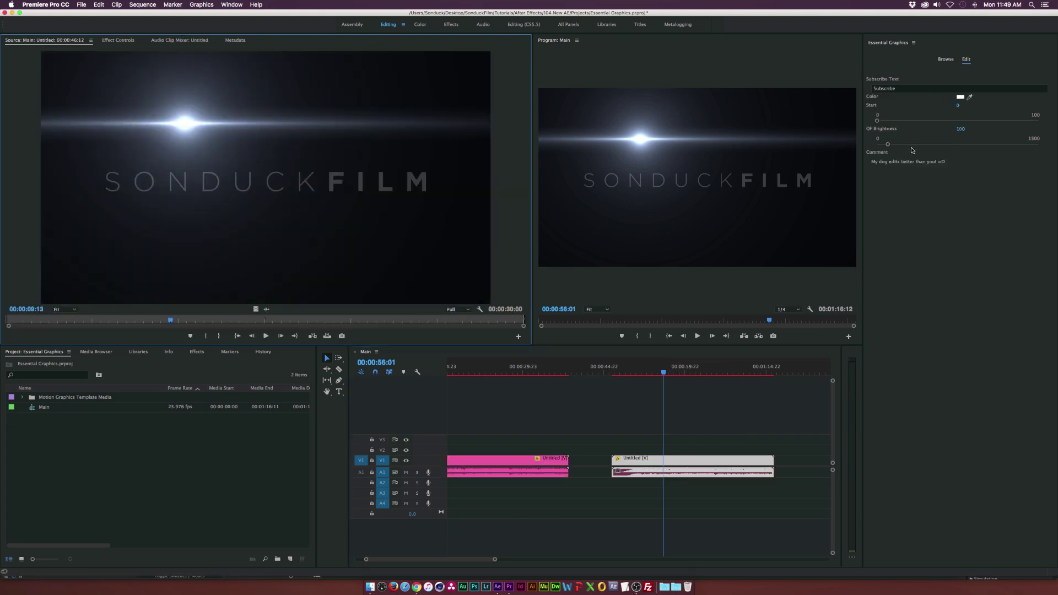
{"action": "left_click", "coordinate": [673, 374]}
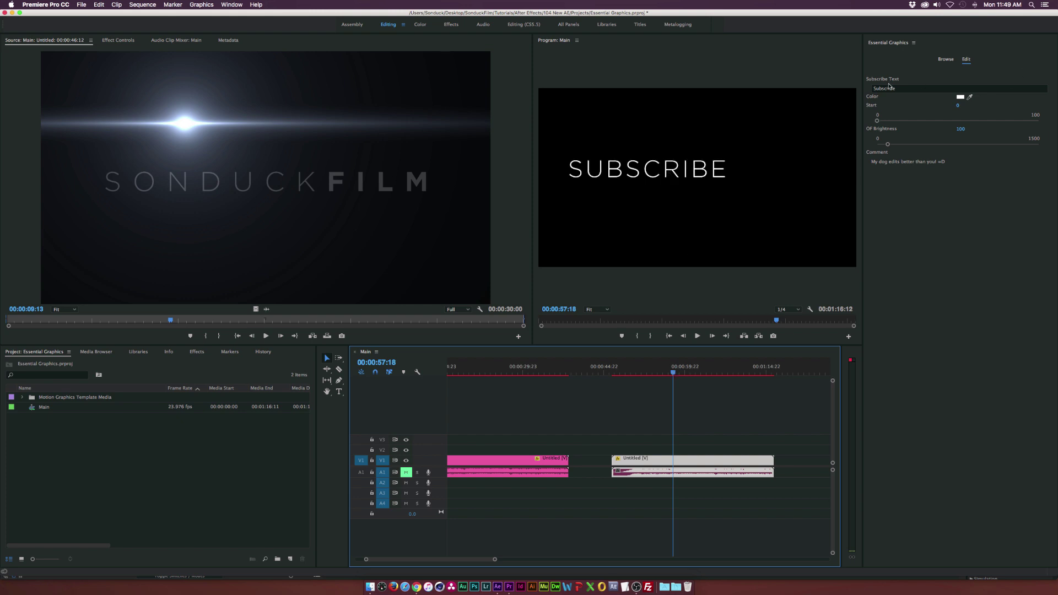
{"action": "left_click_drag", "start_coordinate": [889, 89], "coordinate": [849, 89]}
{"action": "type", "text": "N"}
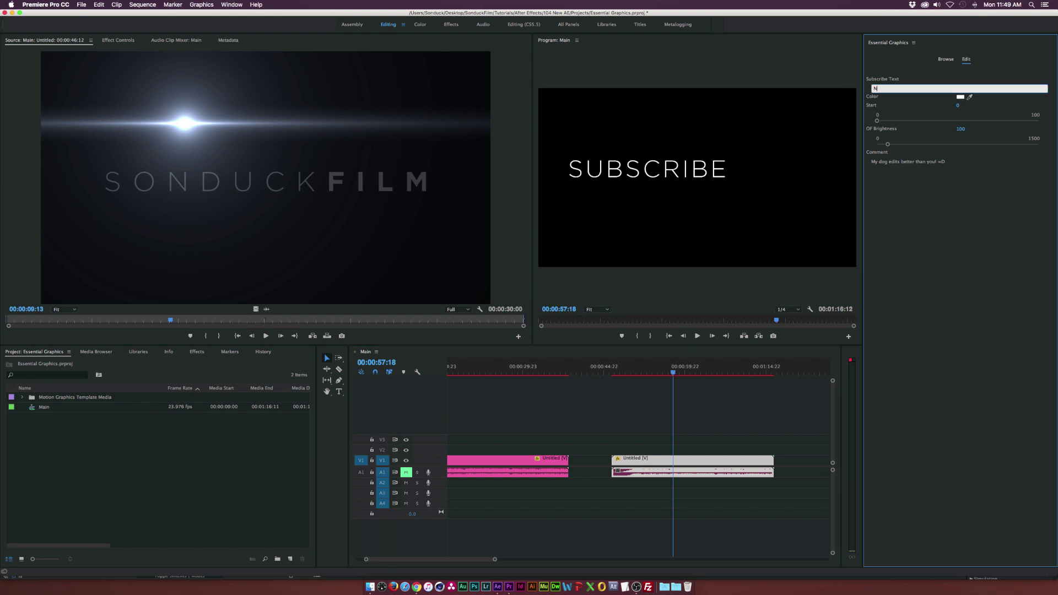
{"action": "type", "text": "oob"}
{"action": "key", "text": "Return"}
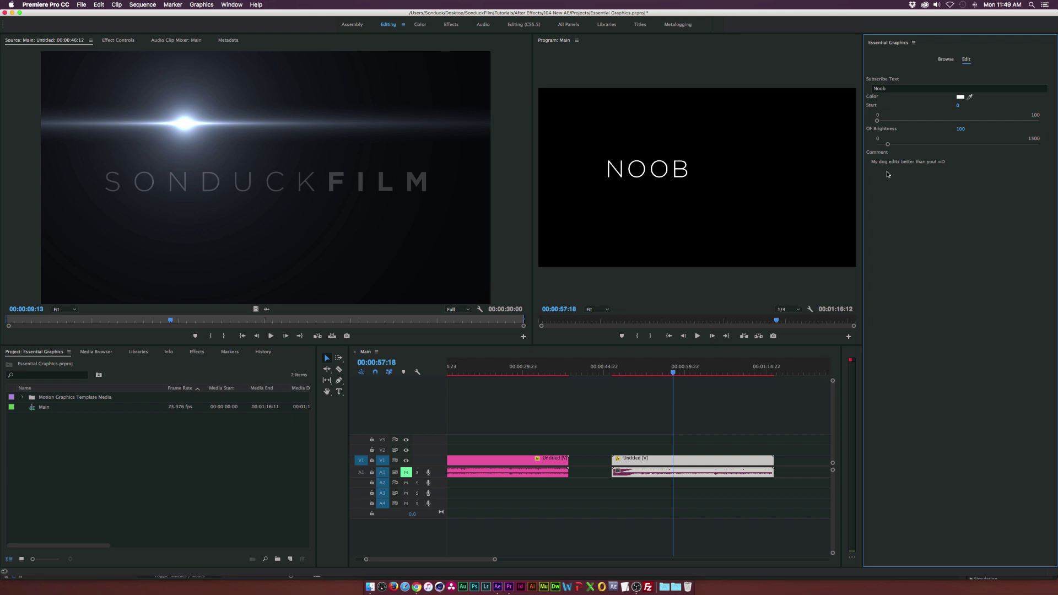
Return the playhead to the SONDUCKFILM flare at about 00:00:55:20 and raise the clip's OF Brightness to about 190.
{"action": "left_click_drag", "start_coordinate": [673, 370], "coordinate": [663, 371]}
{"action": "left_click_drag", "start_coordinate": [887, 143], "coordinate": [904, 146]}
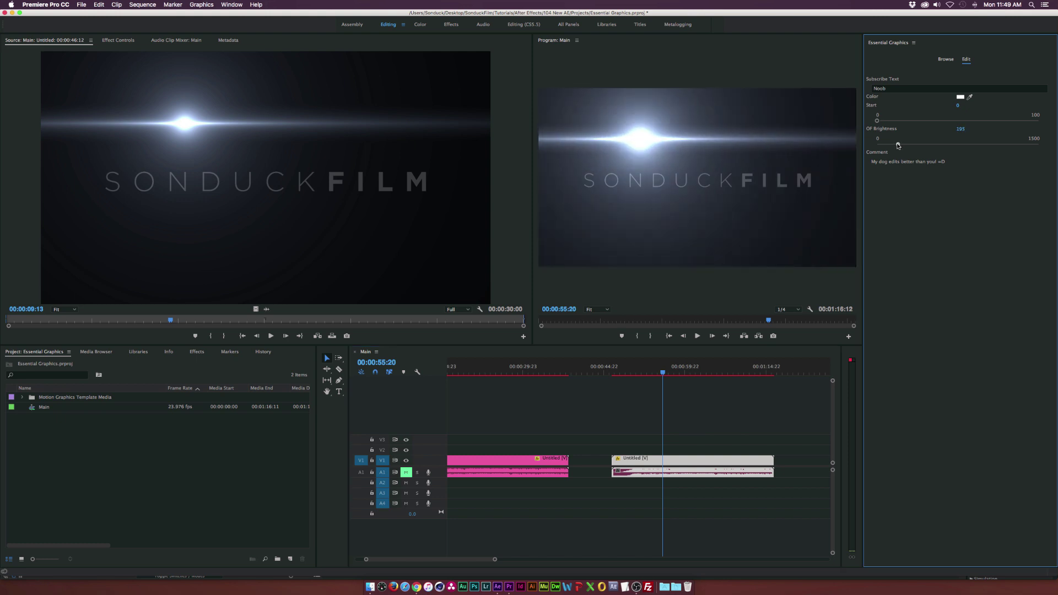
With the playhead on the BEAT title at 00:00:54:22, change the selected template clip's Color to red.
{"action": "left_click", "coordinate": [658, 374]}
{"action": "key", "text": "Left"}
{"action": "key", "text": "Left"}
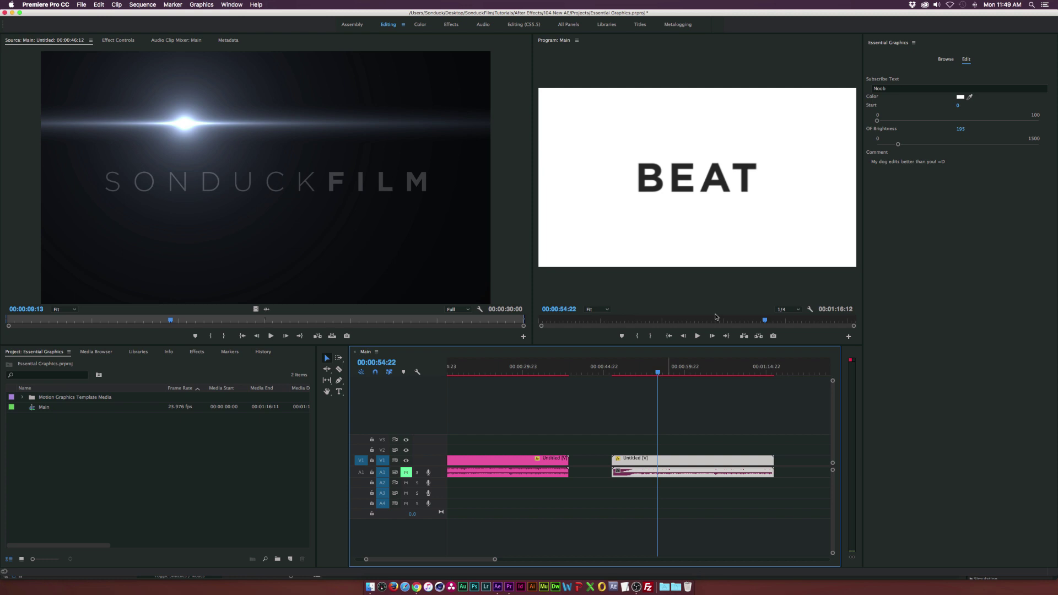
{"action": "left_click", "coordinate": [960, 97]}
{"action": "left_click", "coordinate": [509, 218]}
{"action": "left_click", "coordinate": [617, 136]}
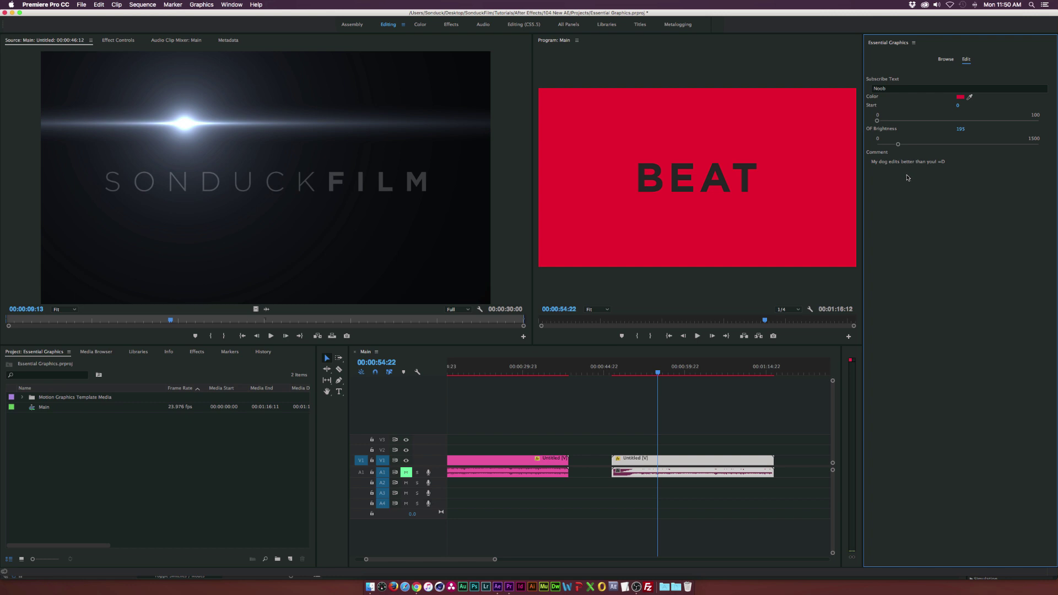
Switch to After Effects, then play a Finder preview of Warp.mov from the Elements folder and close it.
{"action": "left_click", "coordinate": [497, 587]}
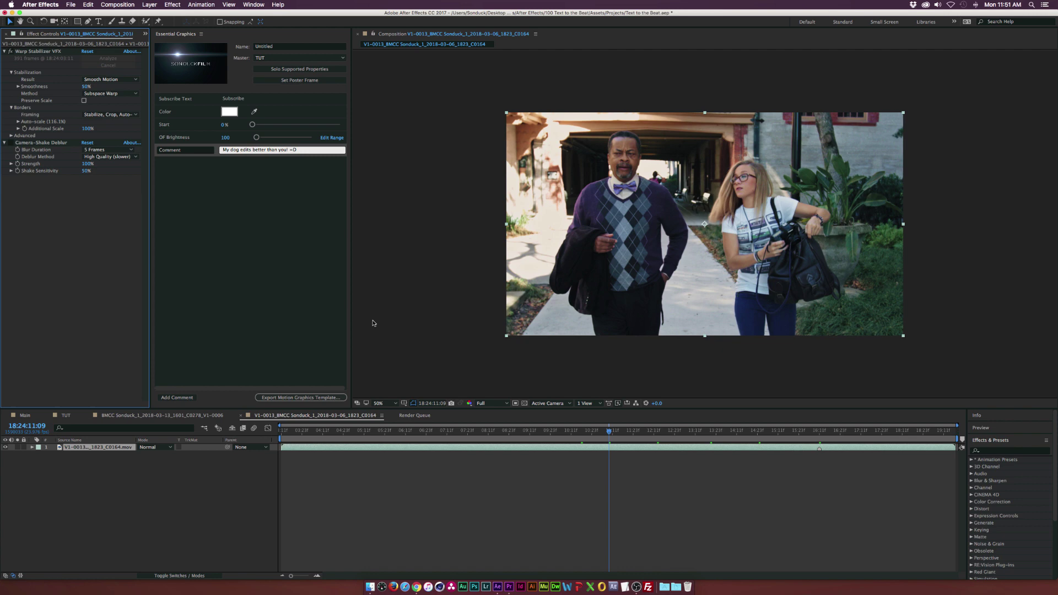
{"action": "left_click", "coordinate": [369, 587]}
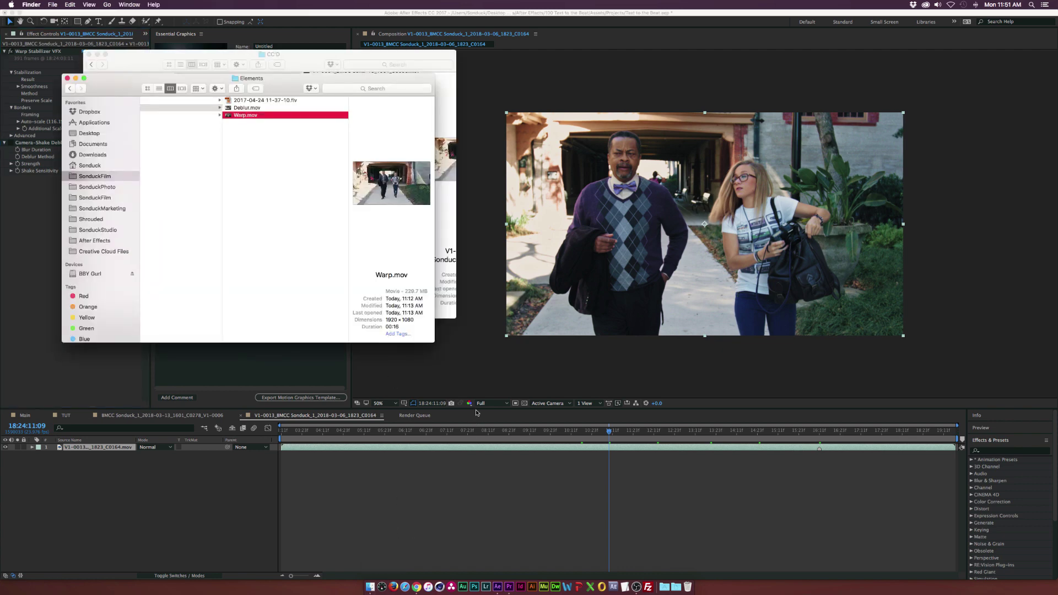
{"action": "key", "text": "space"}
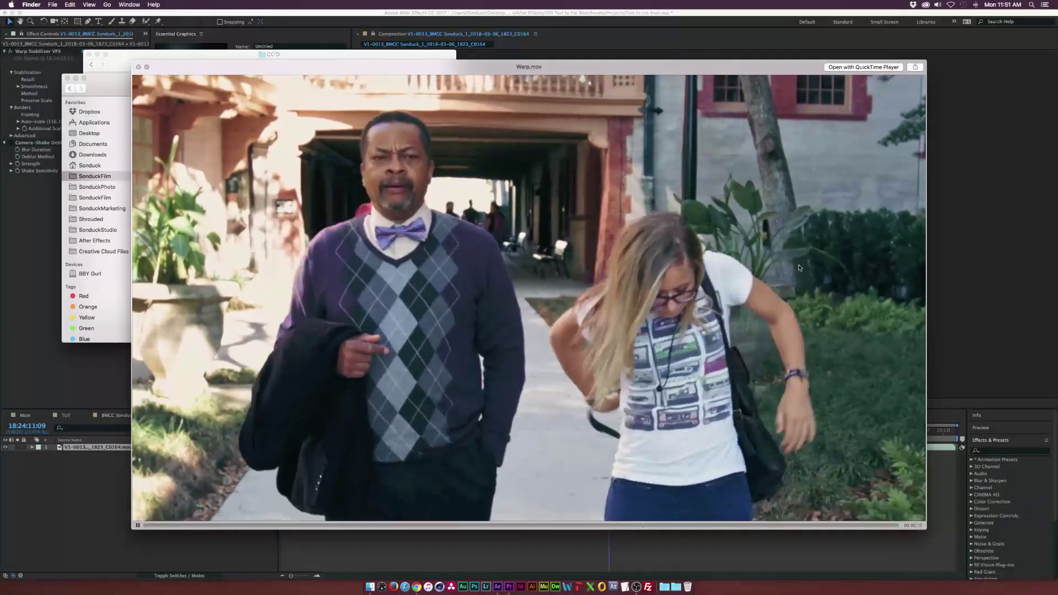
{"action": "key", "text": "space"}
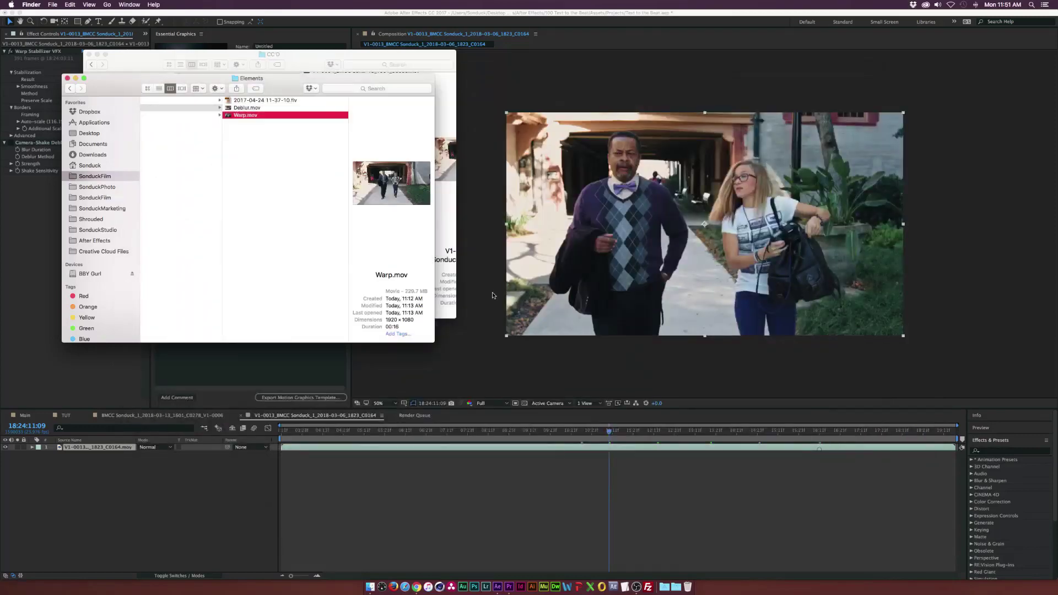
Return to the walking-shot composition in After Effects, move to 18:24:16:11 and fit the frame to the viewer.
{"action": "left_click", "coordinate": [737, 424]}
{"action": "left_click", "coordinate": [819, 431]}
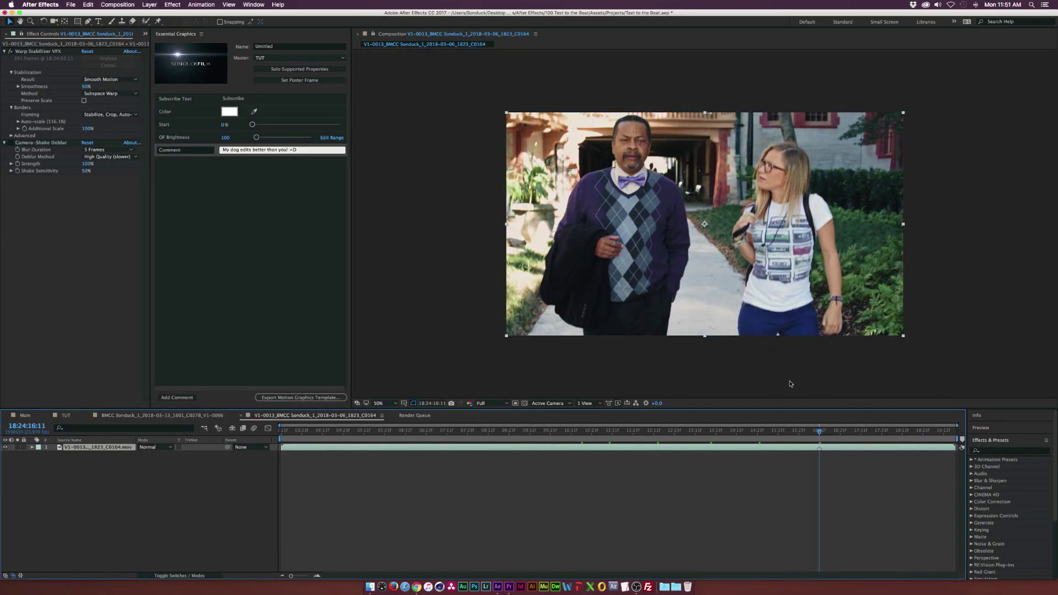
{"action": "left_click", "coordinate": [389, 401]}
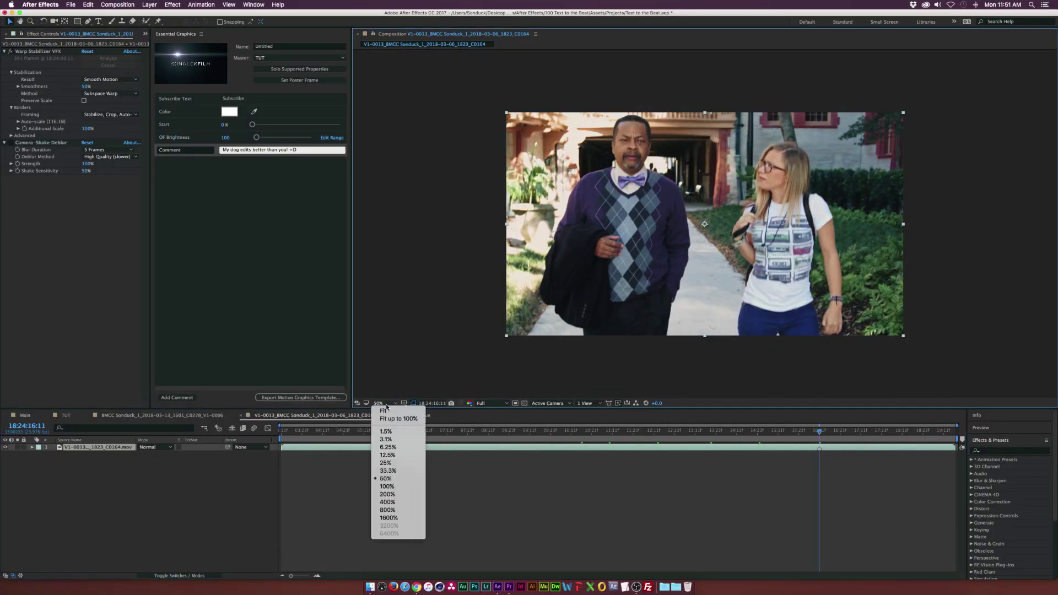
{"action": "left_click", "coordinate": [401, 410]}
Delete the existing Camera-Shake Deblur effect from the walking-shot layer, keeping Warp Stabilizer VFX.
{"action": "left_click", "coordinate": [34, 52]}
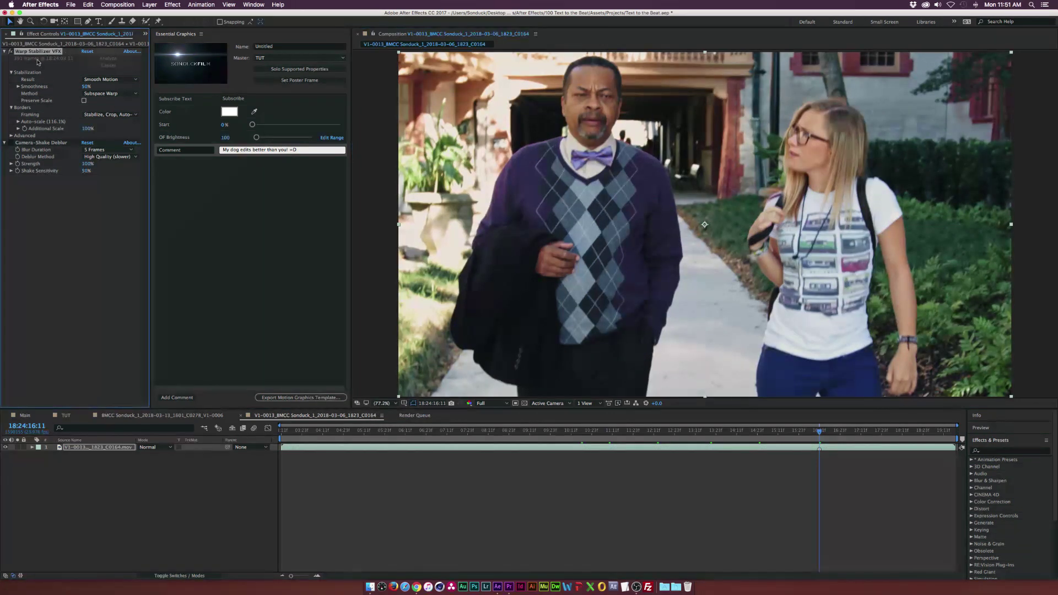
{"action": "left_click", "coordinate": [34, 143]}
{"action": "key", "text": "Delete"}
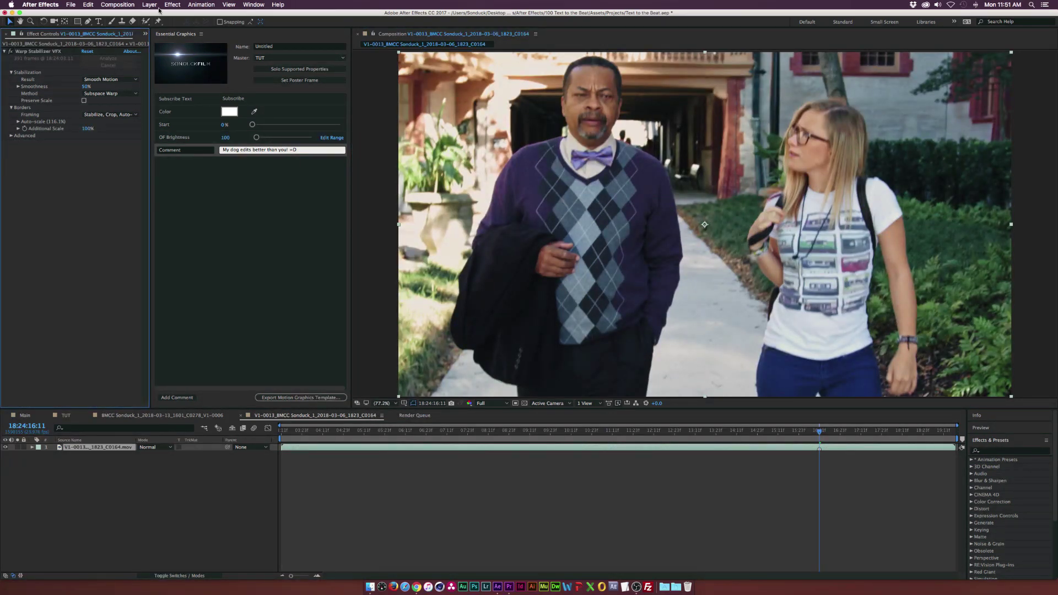
Apply a new Camera-Shake Deblur effect to the layer and set its Deblur Method to High Quality (slower).
{"action": "left_click", "coordinate": [171, 4]}
{"action": "mouse_move", "coordinate": [189, 59]}
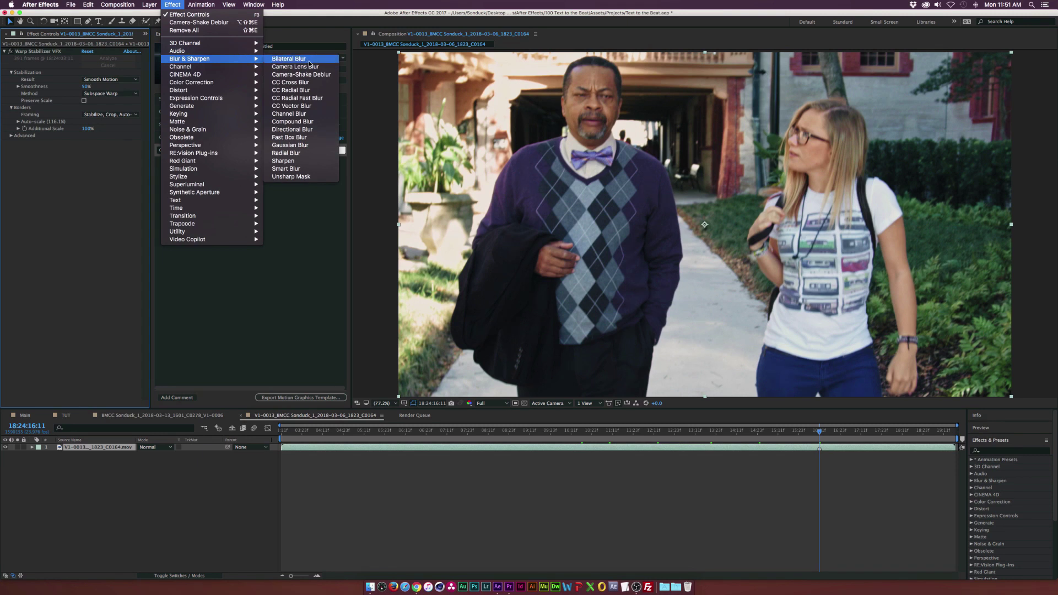
{"action": "left_click", "coordinate": [298, 75]}
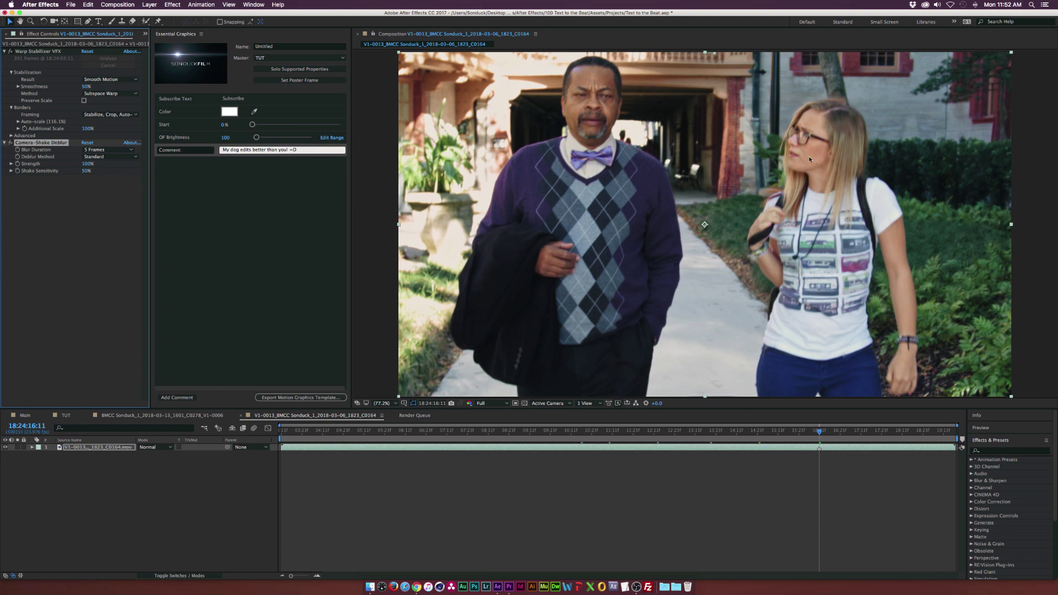
{"action": "left_click", "coordinate": [110, 157]}
{"action": "left_click", "coordinate": [113, 173]}
Set the Camera-Shake Deblur's Shake Sensitivity to 100% and its Strength to 200%.
{"action": "left_click_drag", "start_coordinate": [87, 173], "coordinate": [63, 174]}
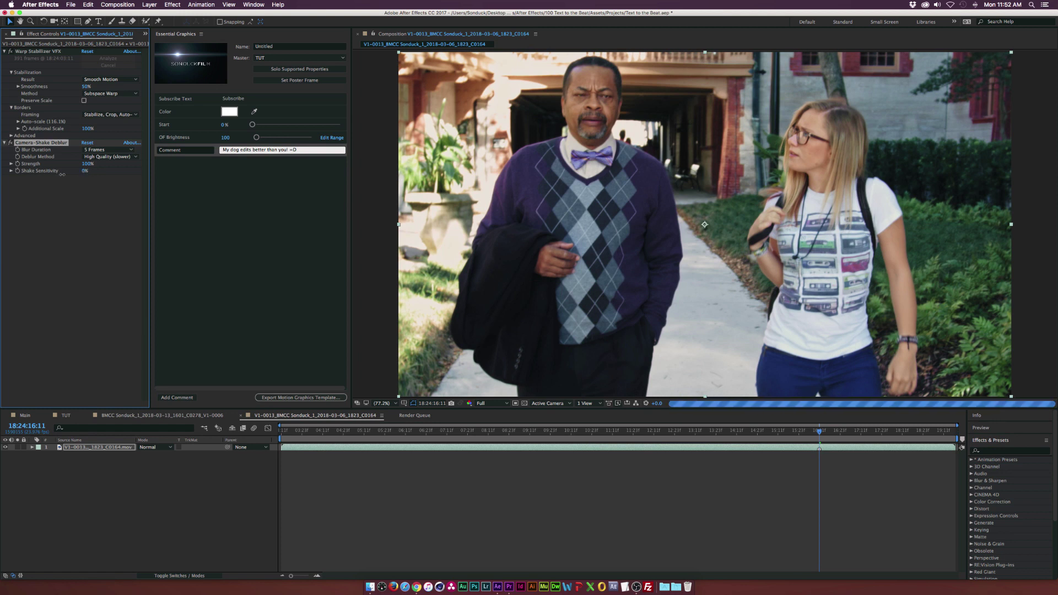
{"action": "left_click_drag", "start_coordinate": [62, 174], "coordinate": [203, 176]}
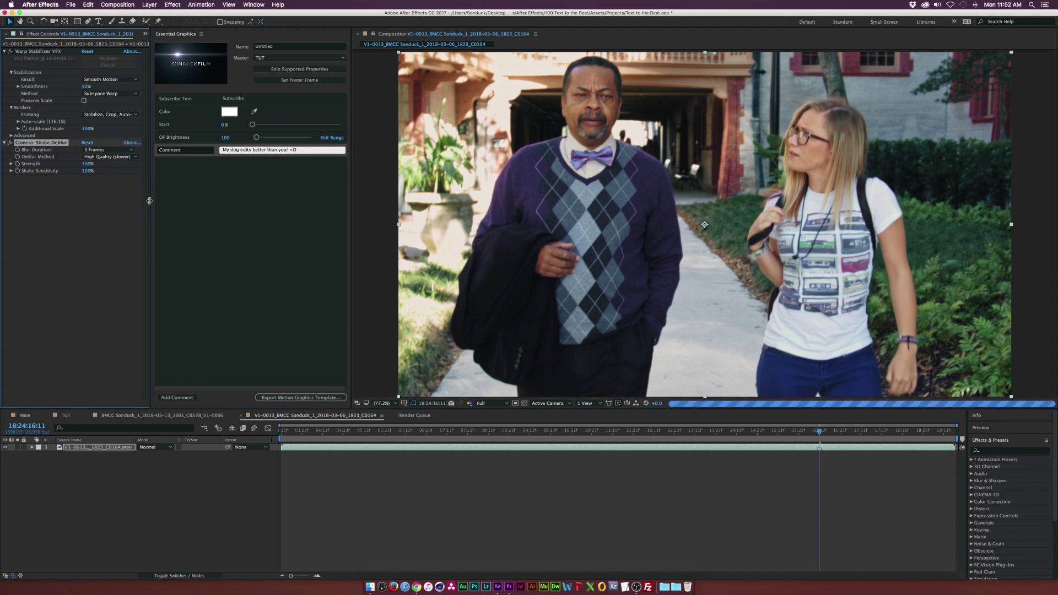
{"action": "left_click_drag", "start_coordinate": [88, 163], "coordinate": [101, 167]}
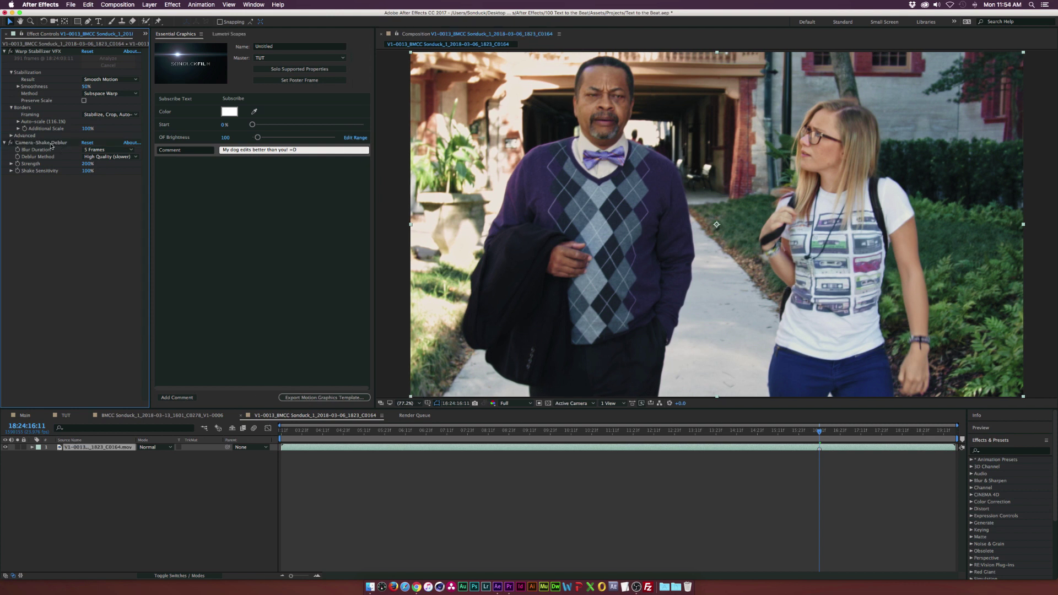
Display the Lumetri Scopes for the walking shot and deselect the layer.
{"action": "left_click", "coordinate": [51, 144]}
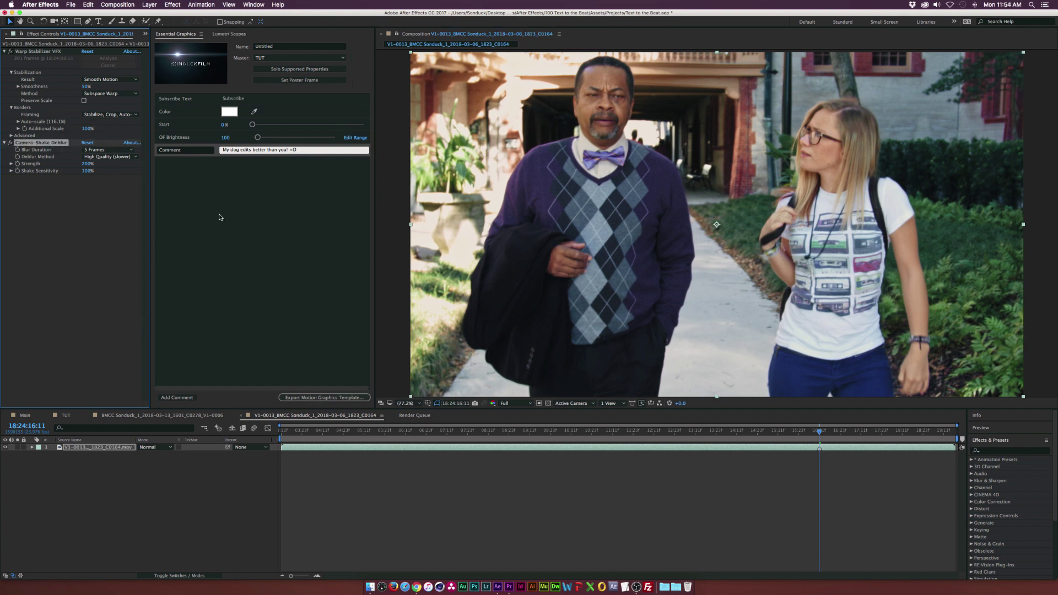
{"action": "left_click", "coordinate": [228, 34]}
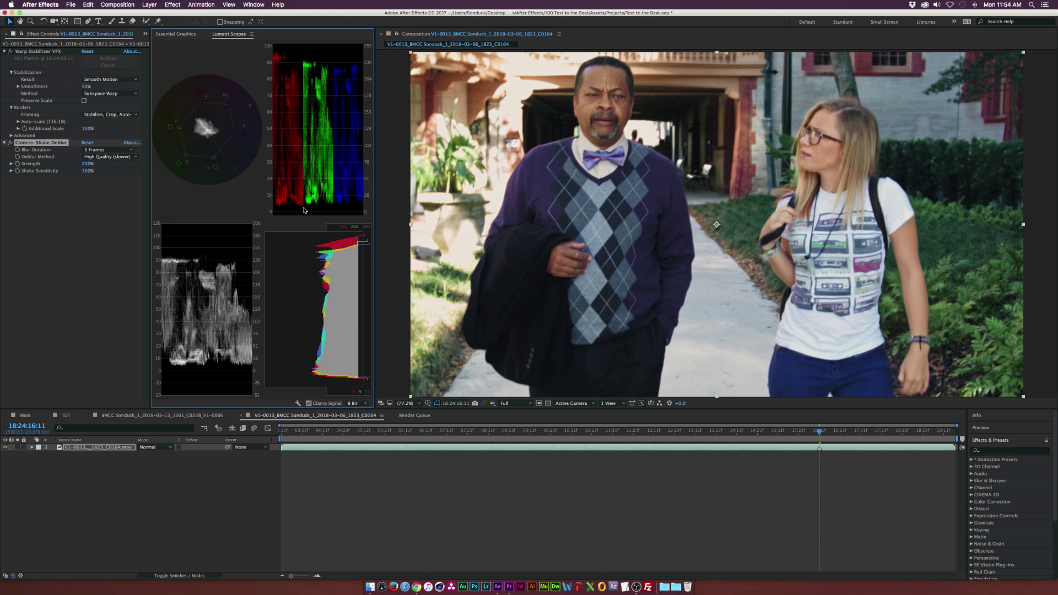
{"action": "left_click", "coordinate": [230, 506]}
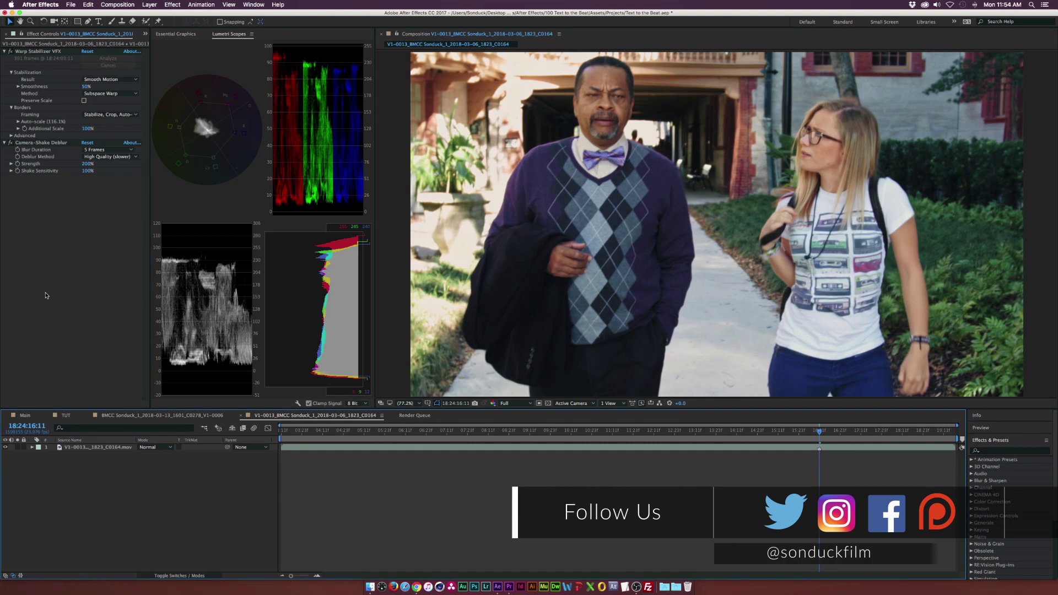